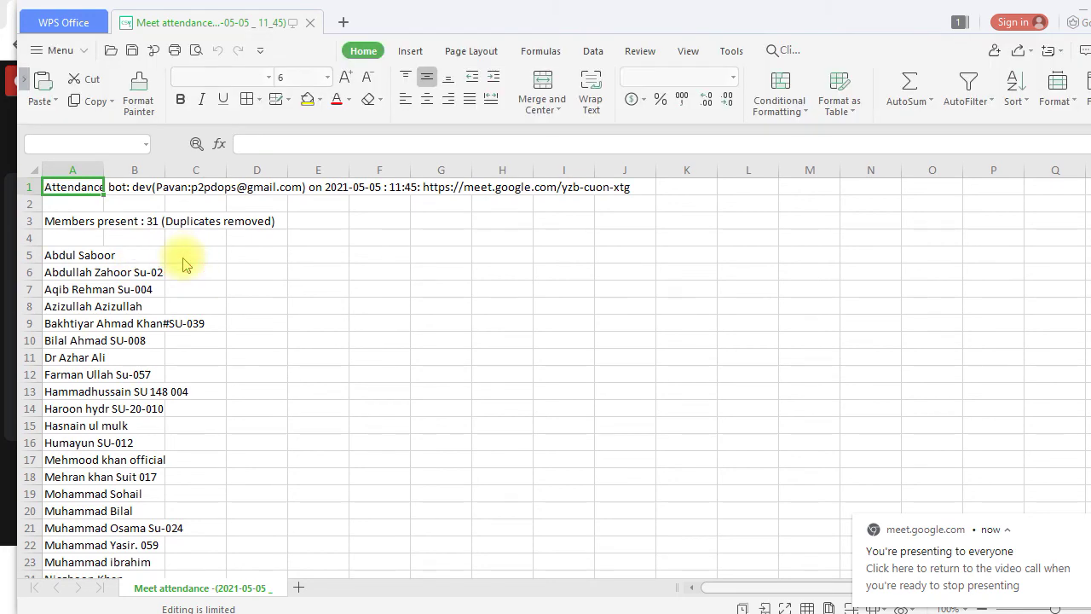
left_click(185, 256)
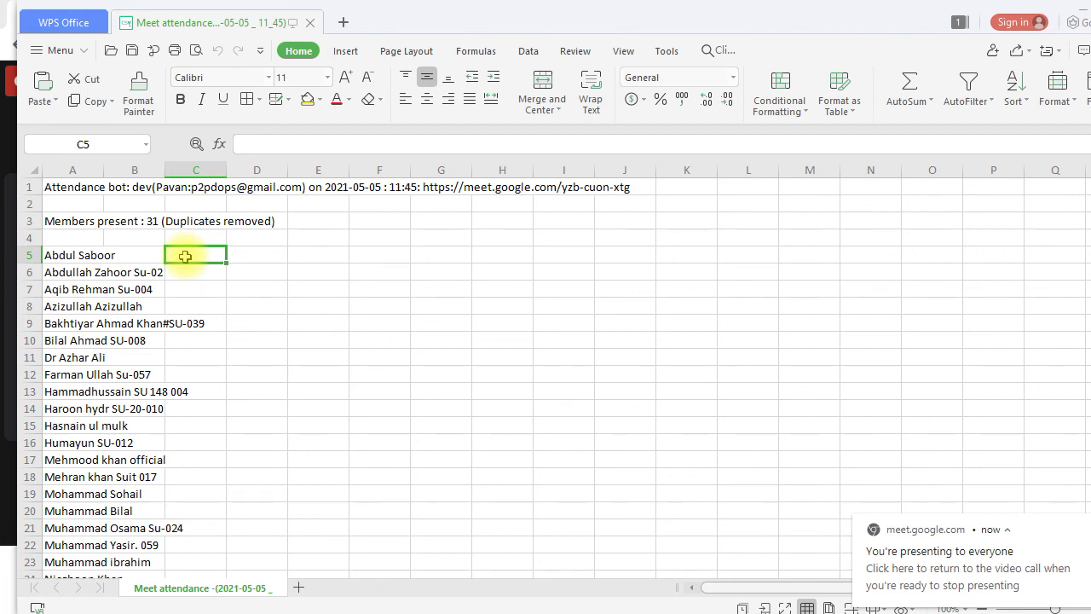
key("ctrl+a")
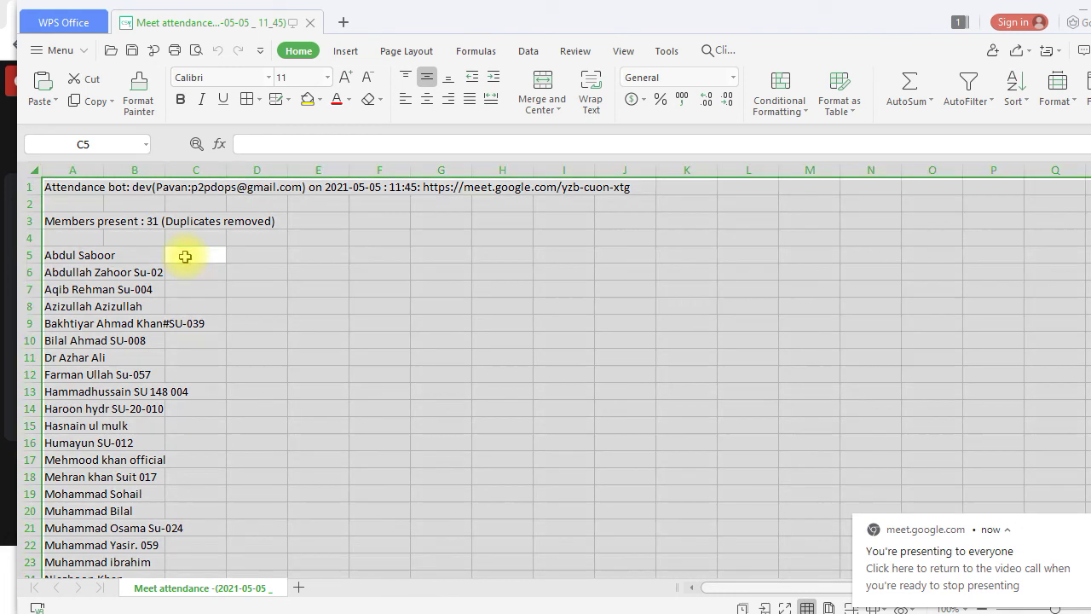
left_click(195, 257)
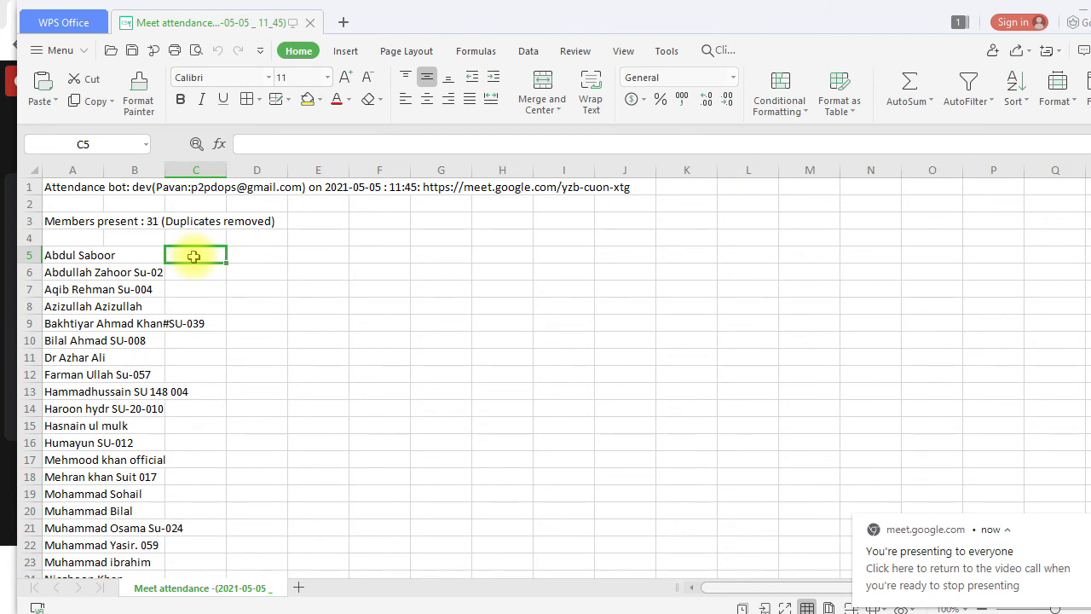
type("A")
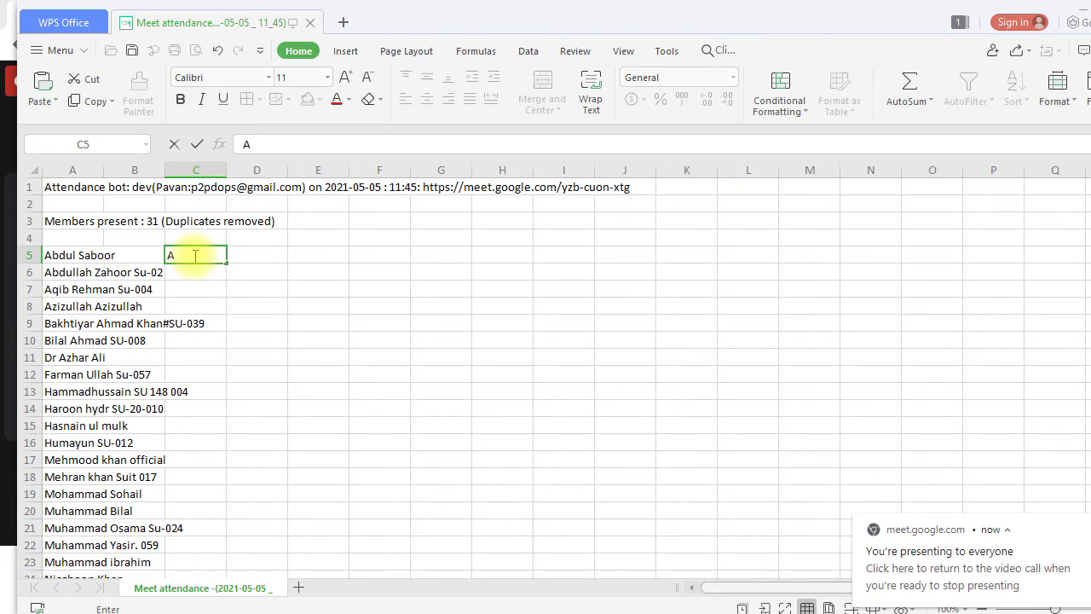
left_click(194, 272)
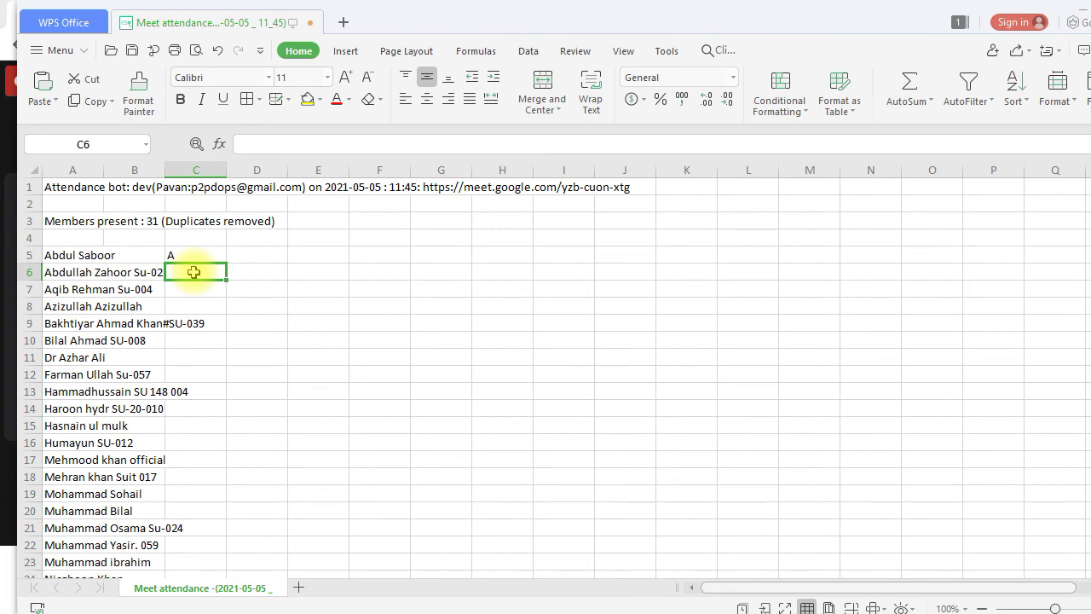
key("Return")
key("Return")
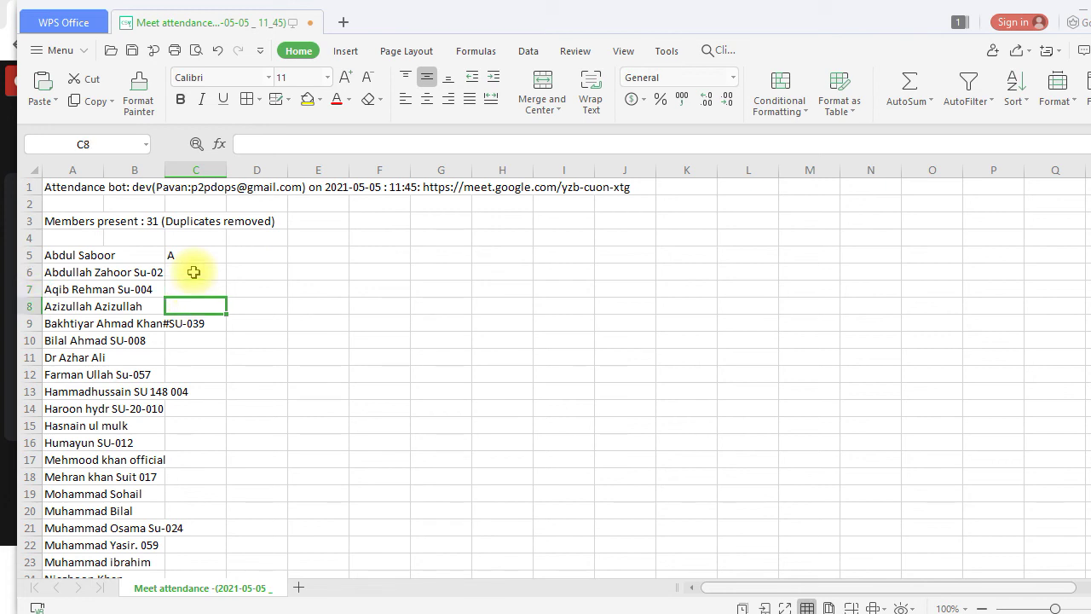
key("Up")
key("Up")
key("Up")
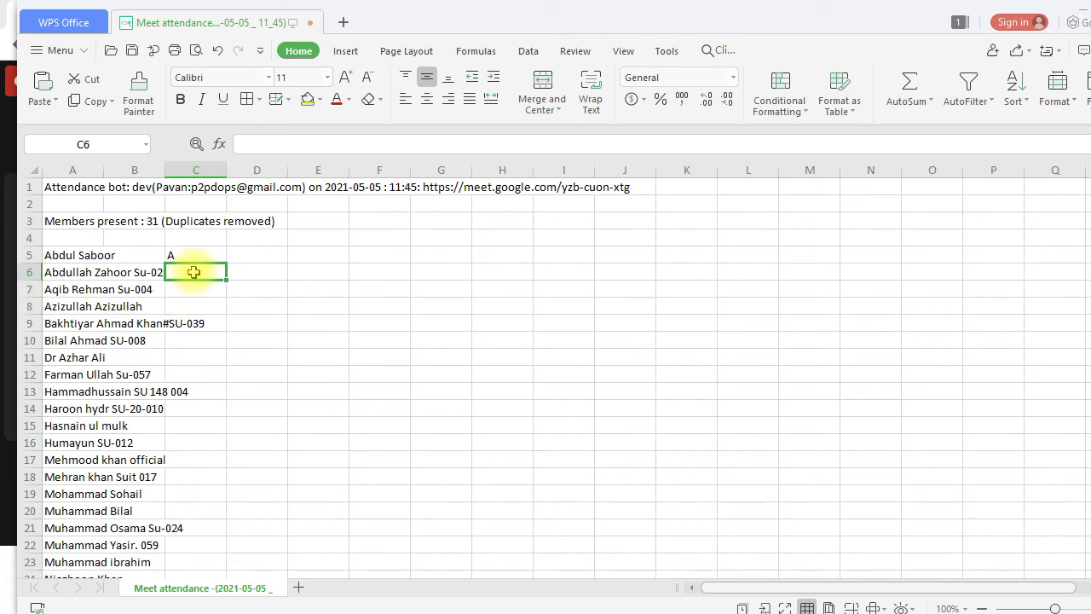
key("BackSpace")
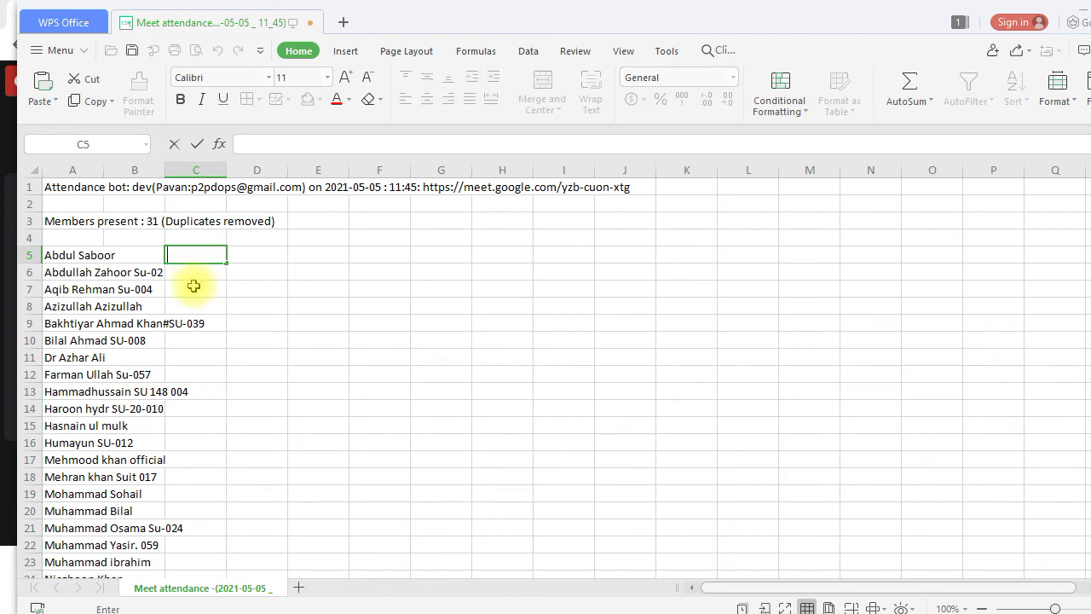
left_click(195, 288)
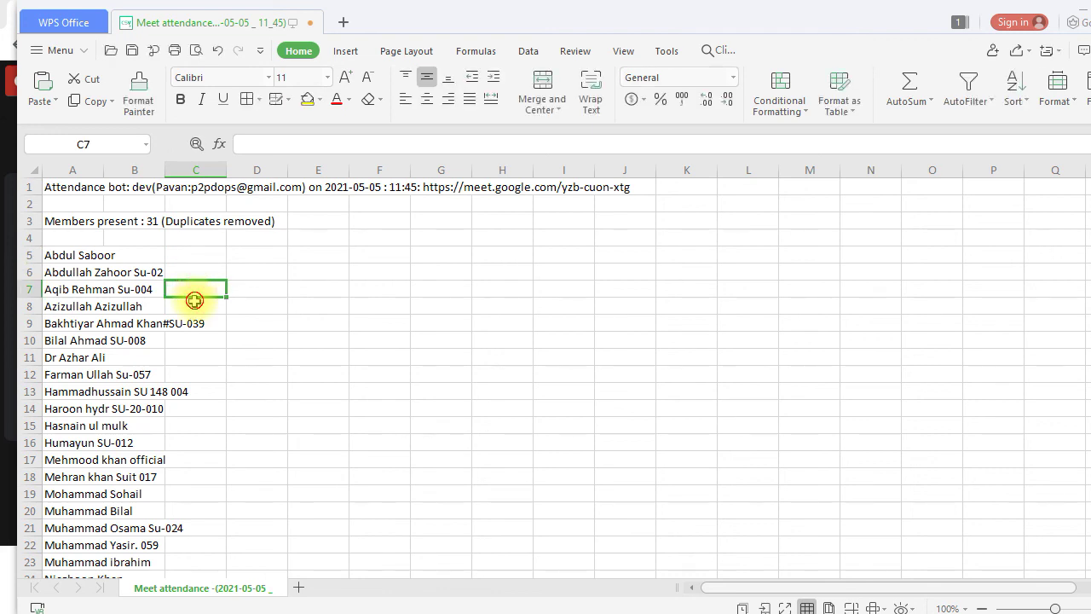
Enter the mark A beside the members in rows 12, 13 and 14, in cells C12 to C14
left_click(195, 301)
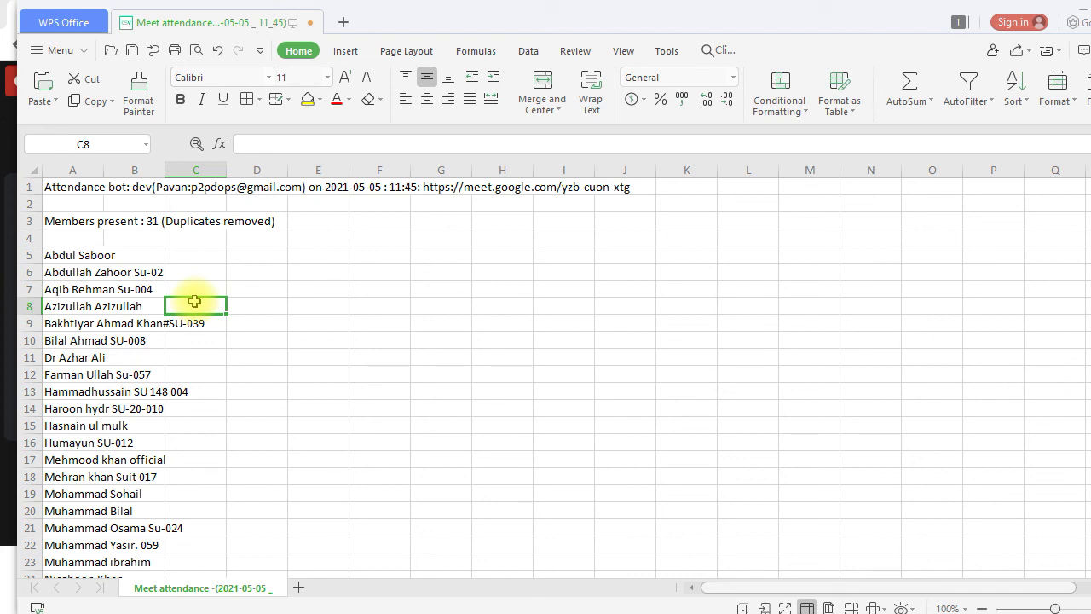
key("Down")
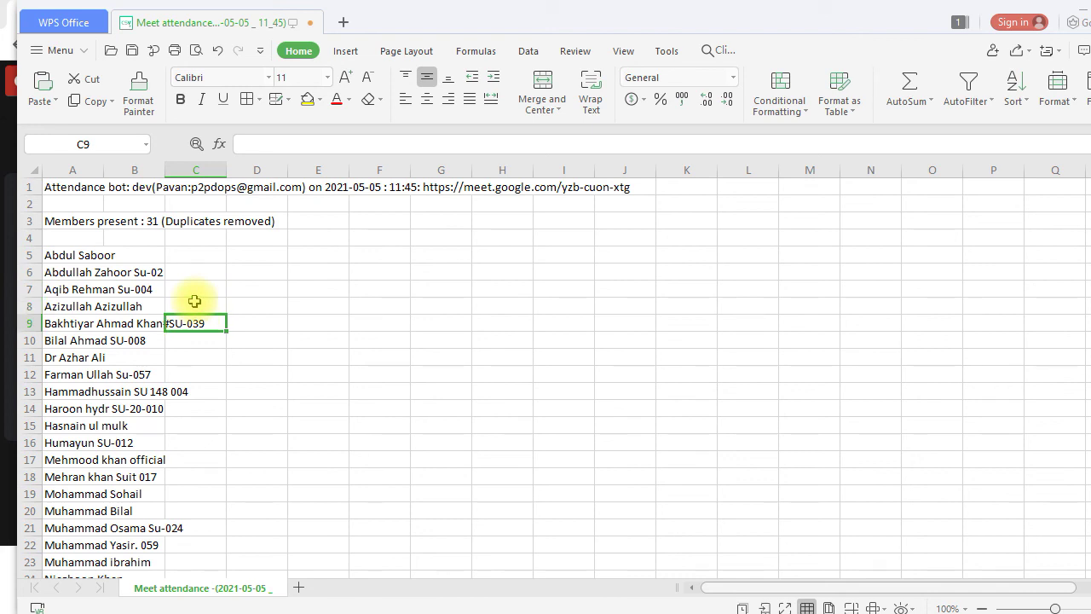
key("Down")
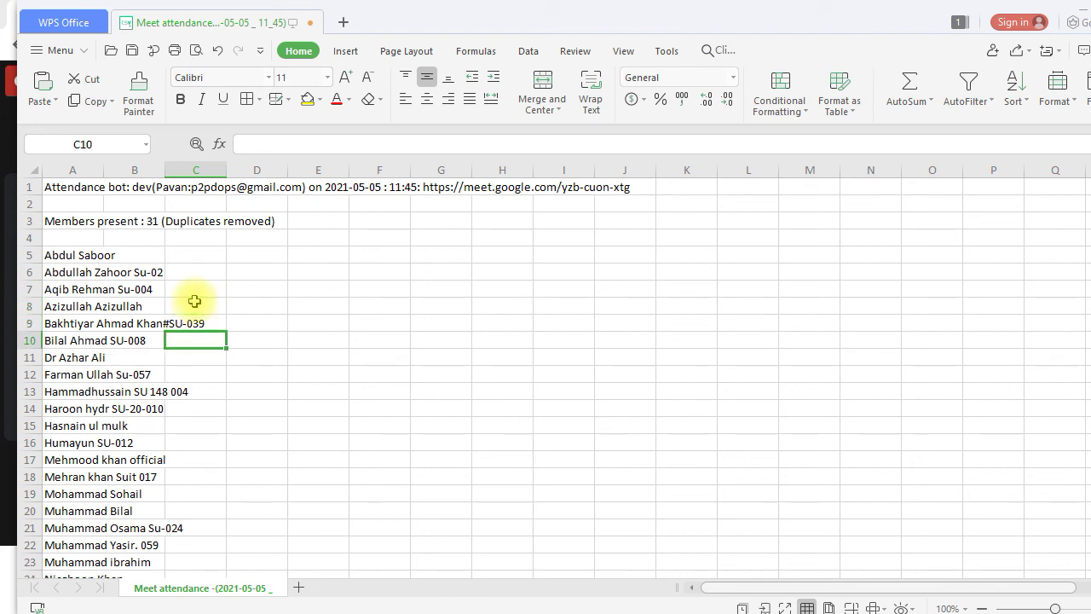
key("Down")
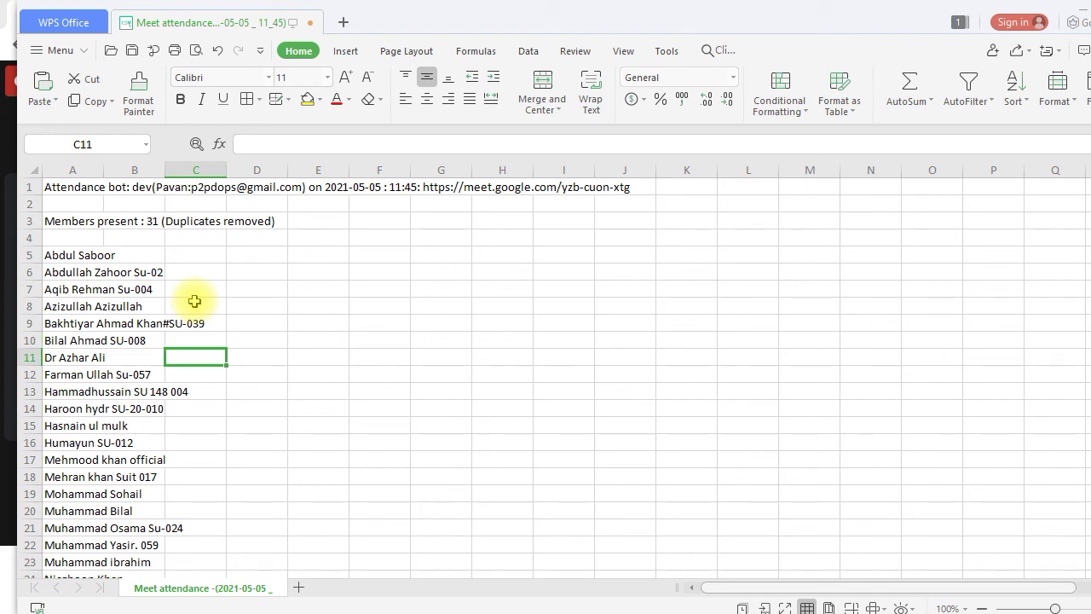
key("Down")
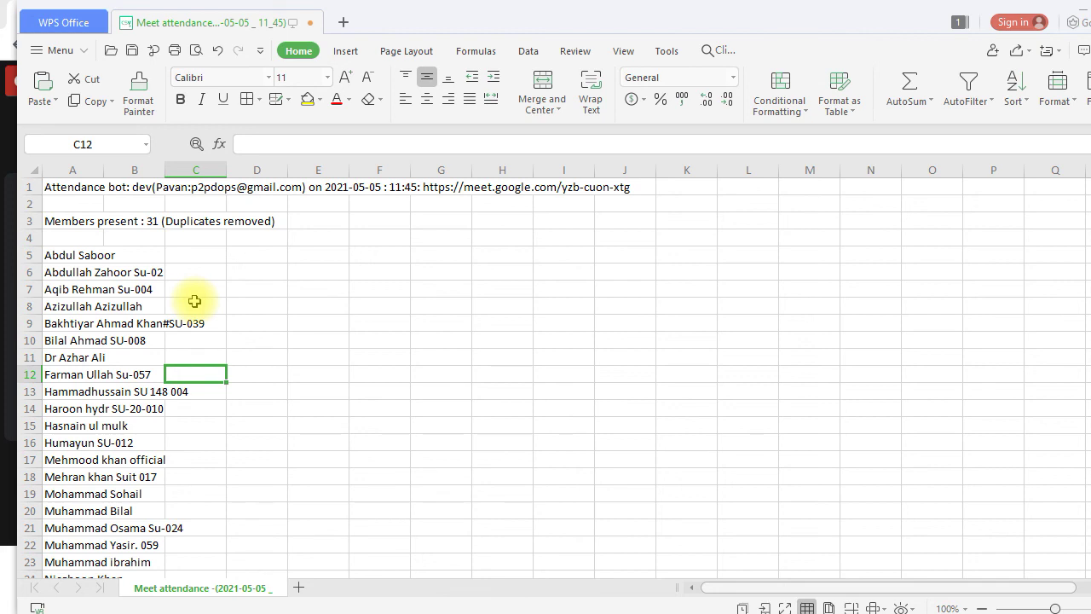
type("A")
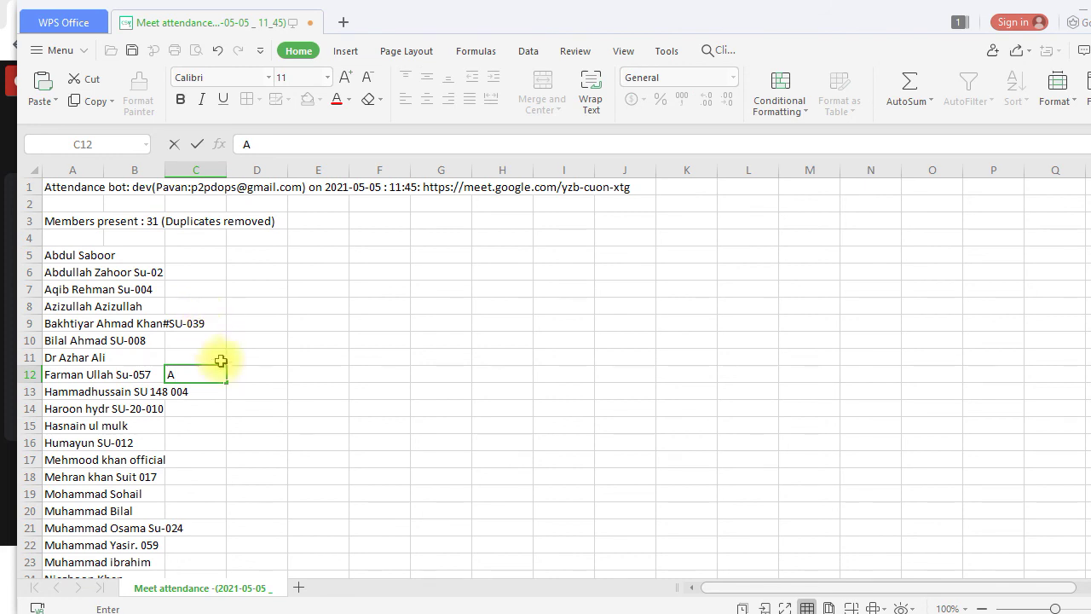
left_click(213, 389)
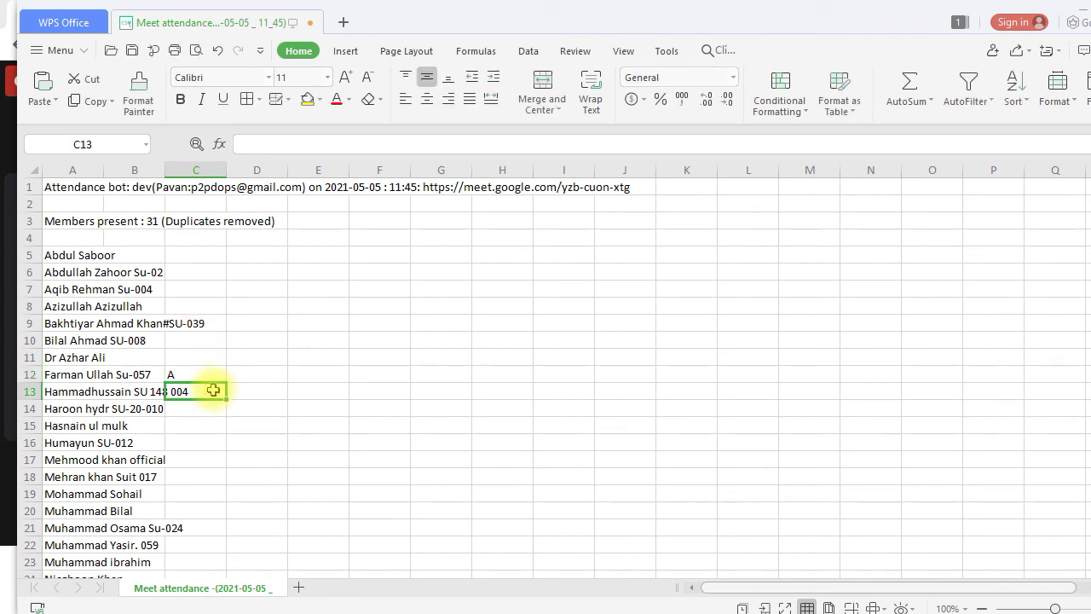
type("A")
left_click(209, 408)
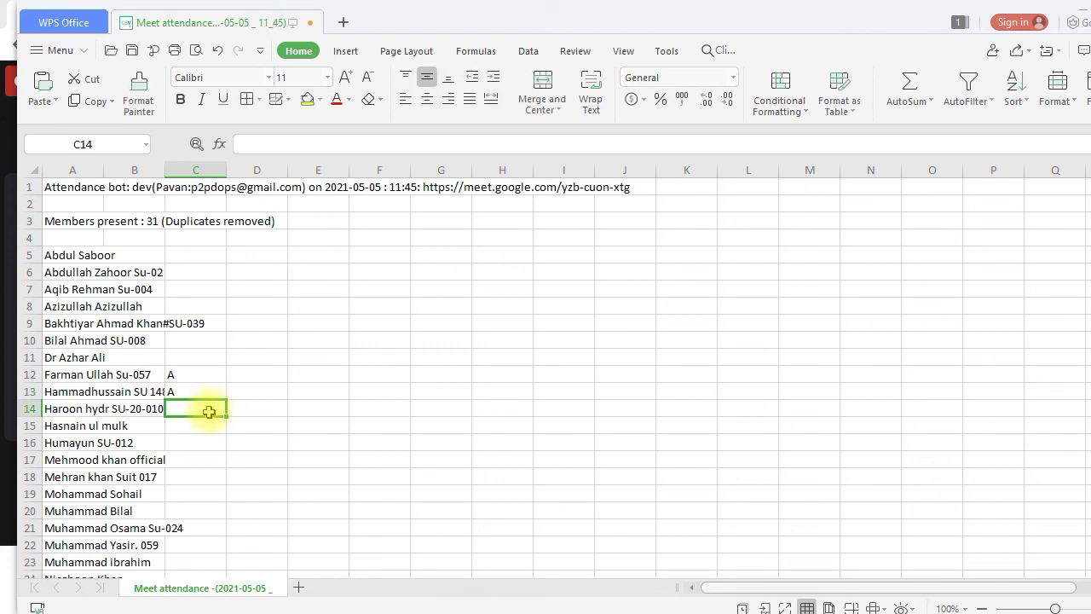
left_click(203, 407)
type("A")
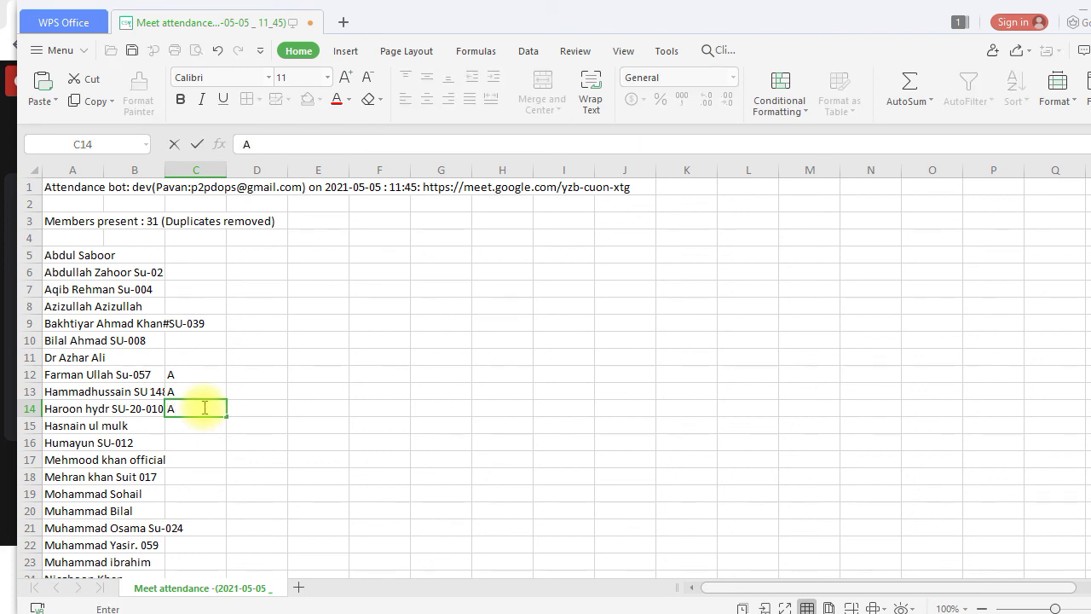
left_click(198, 423)
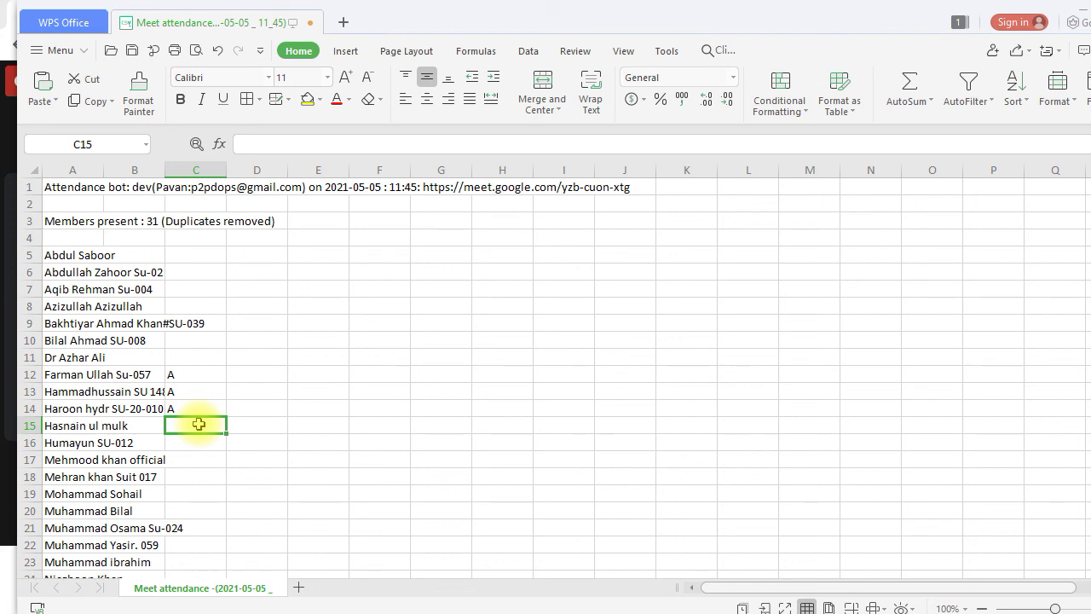
type("A")
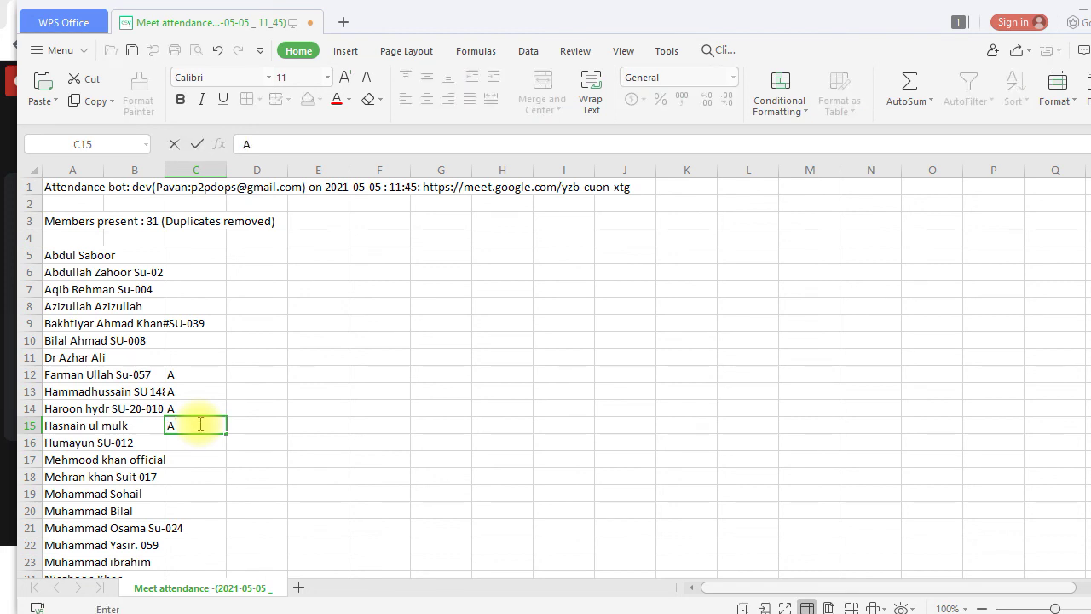
left_click(199, 443)
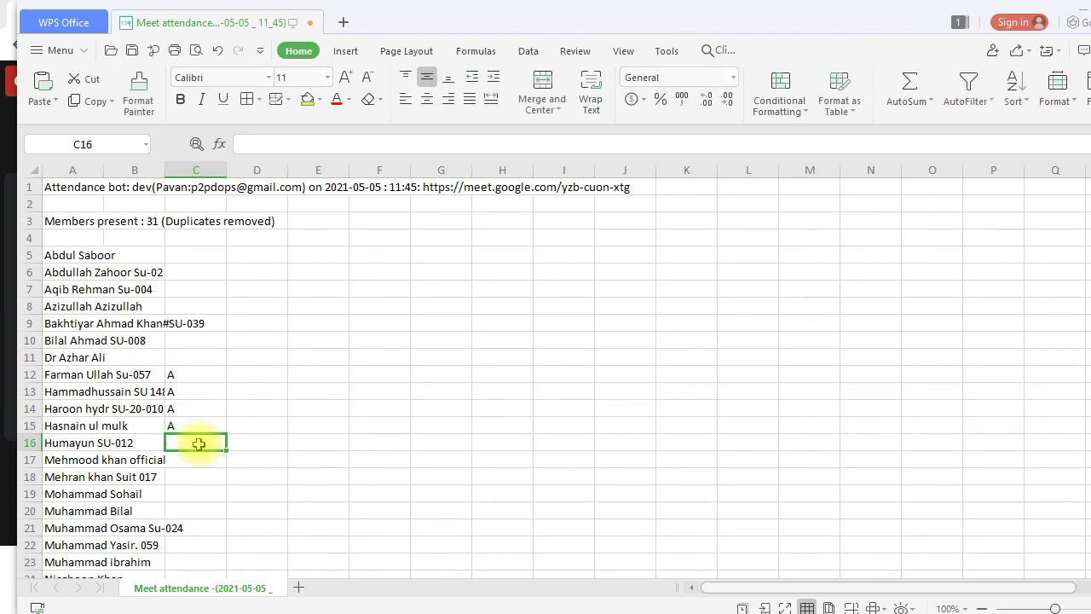
type("AA")
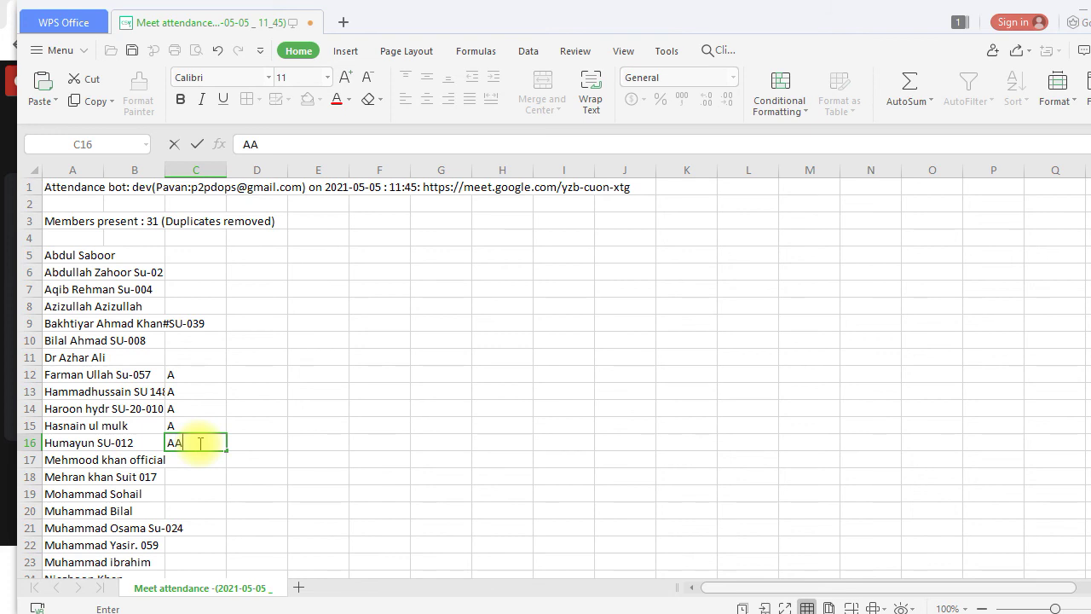
key("BackSpace")
key("BackSpace")
left_click(197, 459)
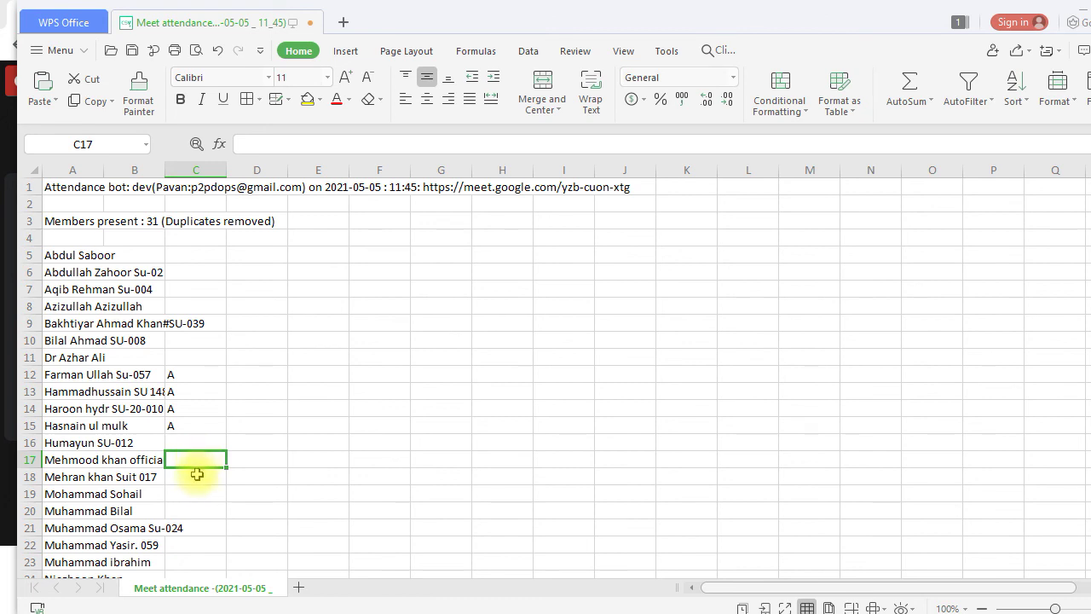
left_click(197, 480)
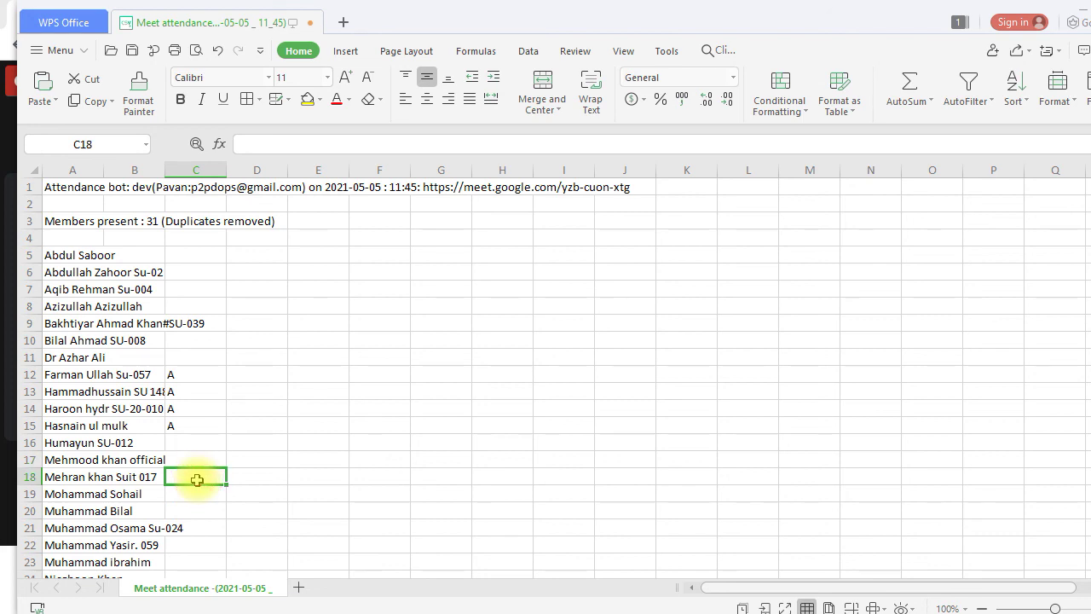
left_click(196, 507)
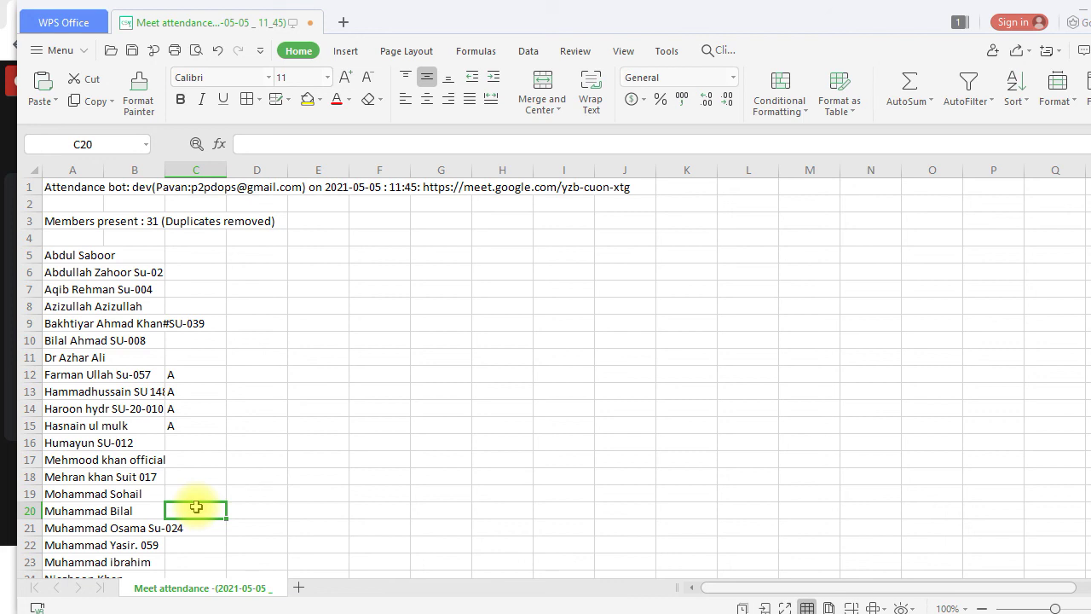
left_click(182, 424)
key("BackSpace")
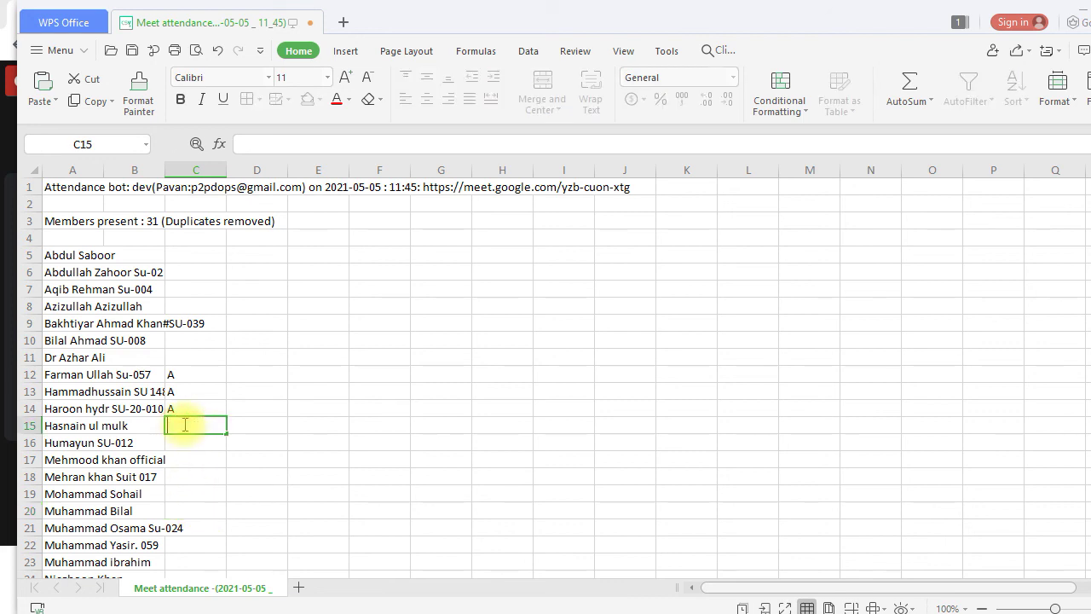
Enter the mark A beside the member in row 23, in cell C23
key("Down")
key("Down")
key("Down")
key("Down")
key("Down")
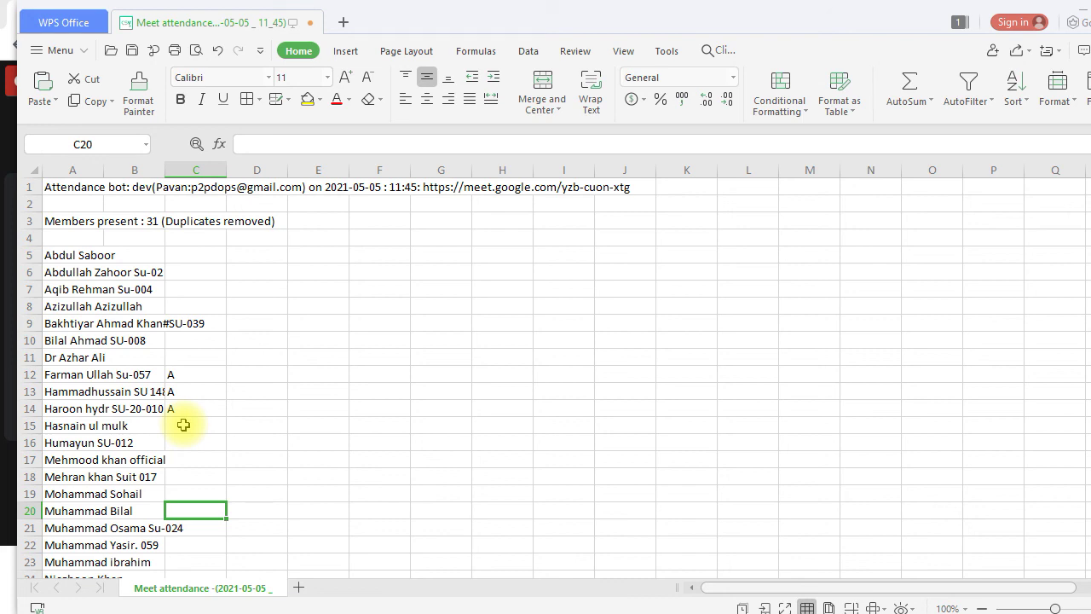
key("Down")
key("Down")
key("Down")
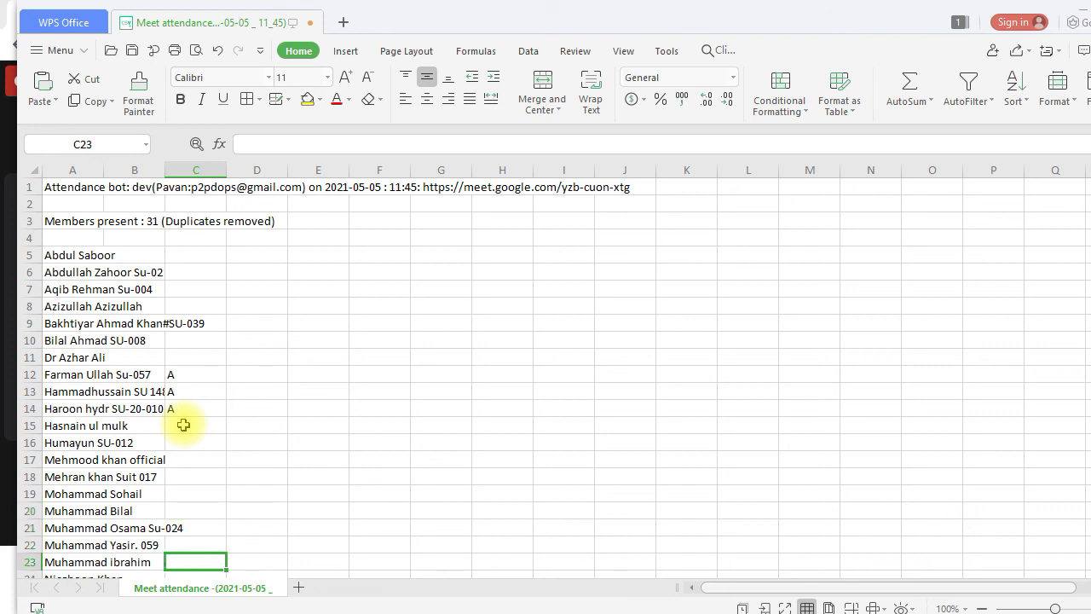
key("Down")
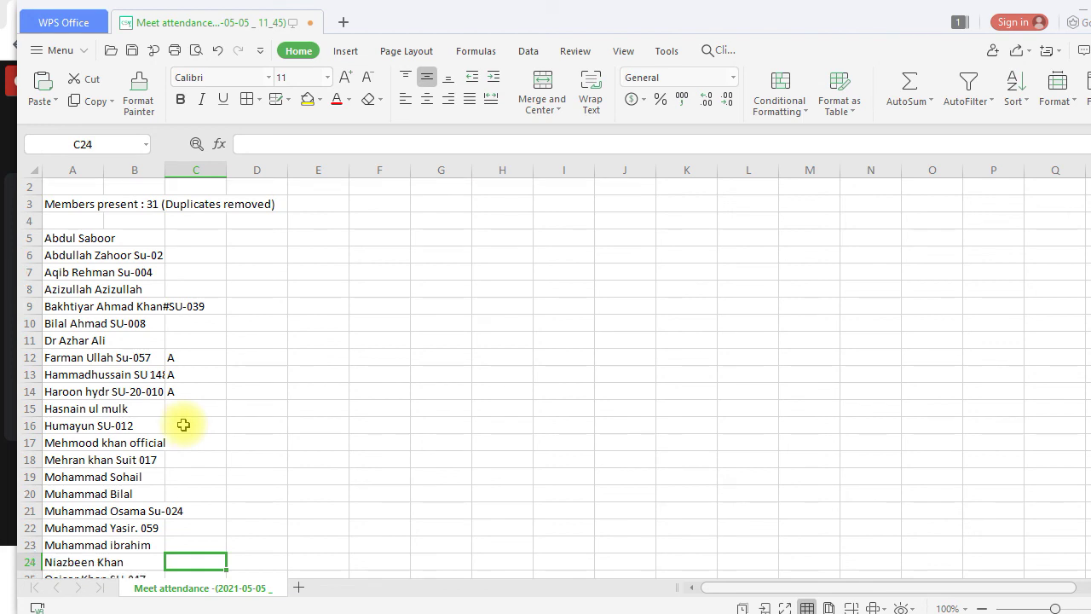
key("Up")
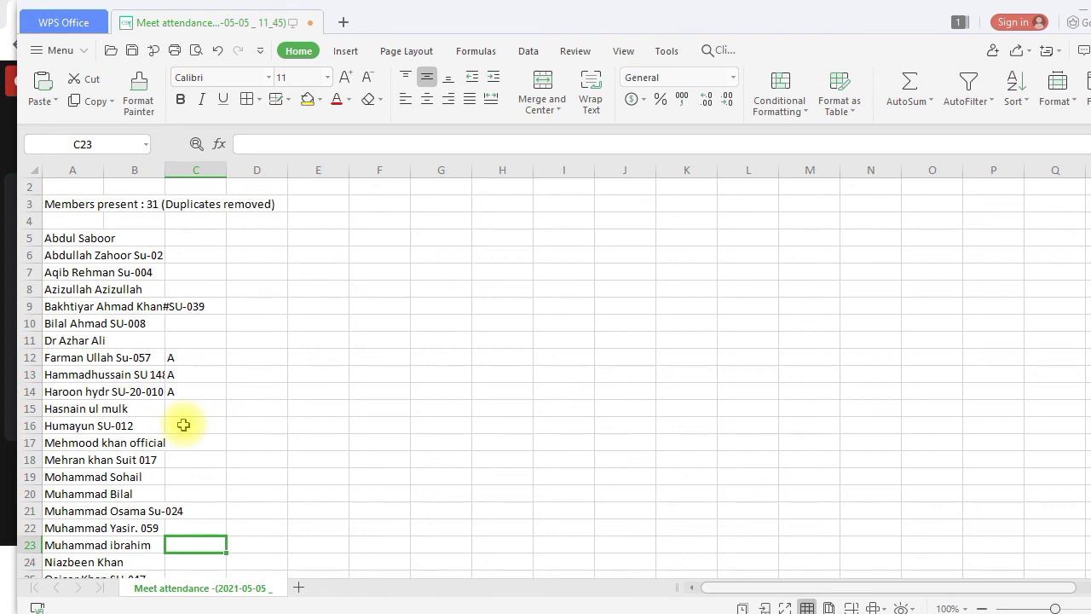
type("A")
key("Return")
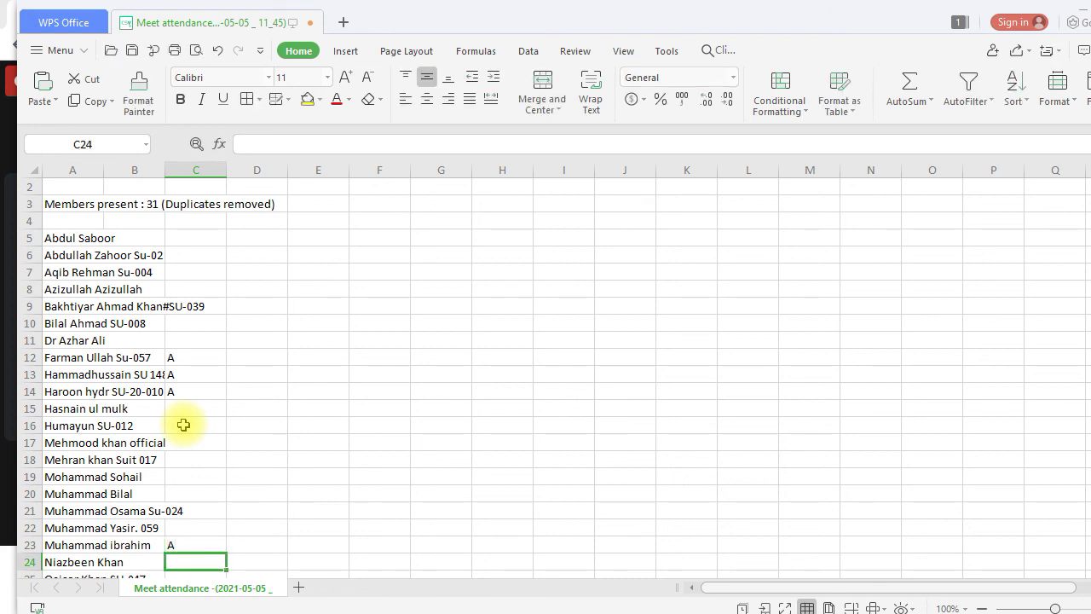
Go down the list past row 24 and enter the mark A beside the member in row 28, in cell C28
key("Down")
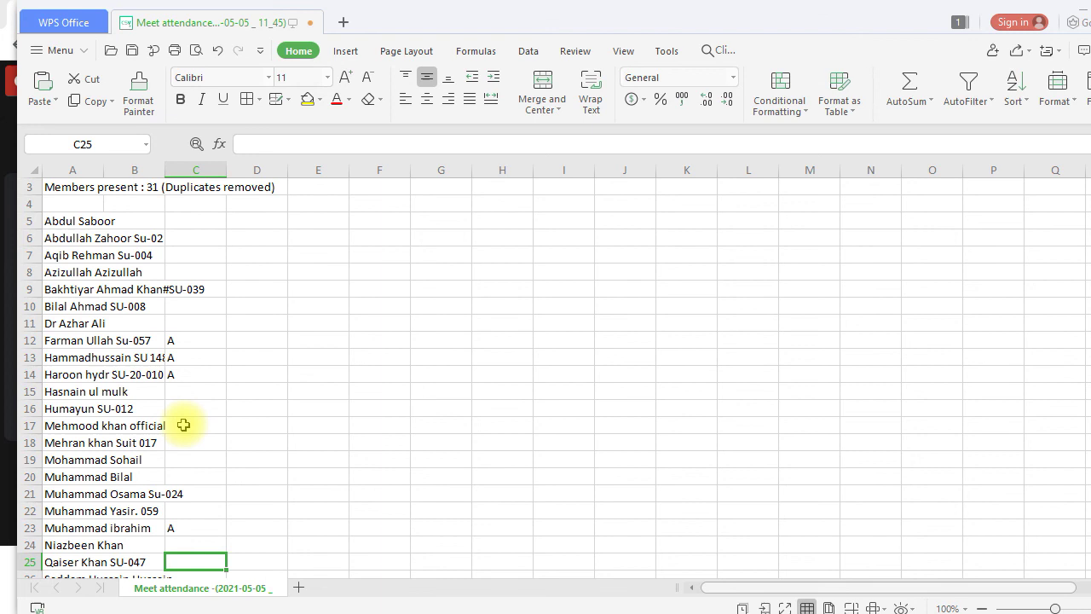
key("Down")
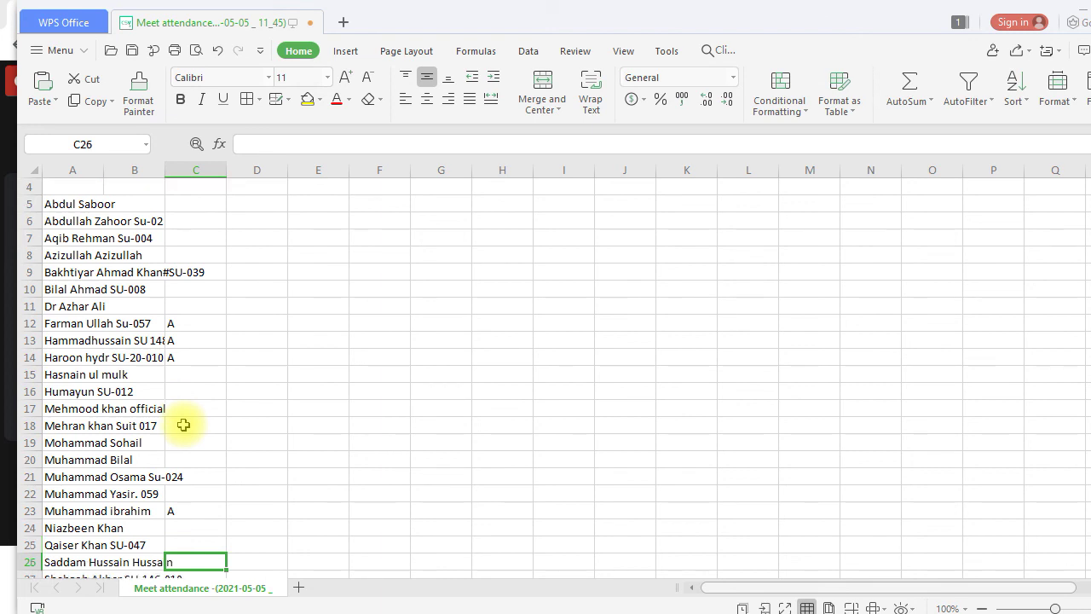
key("Up")
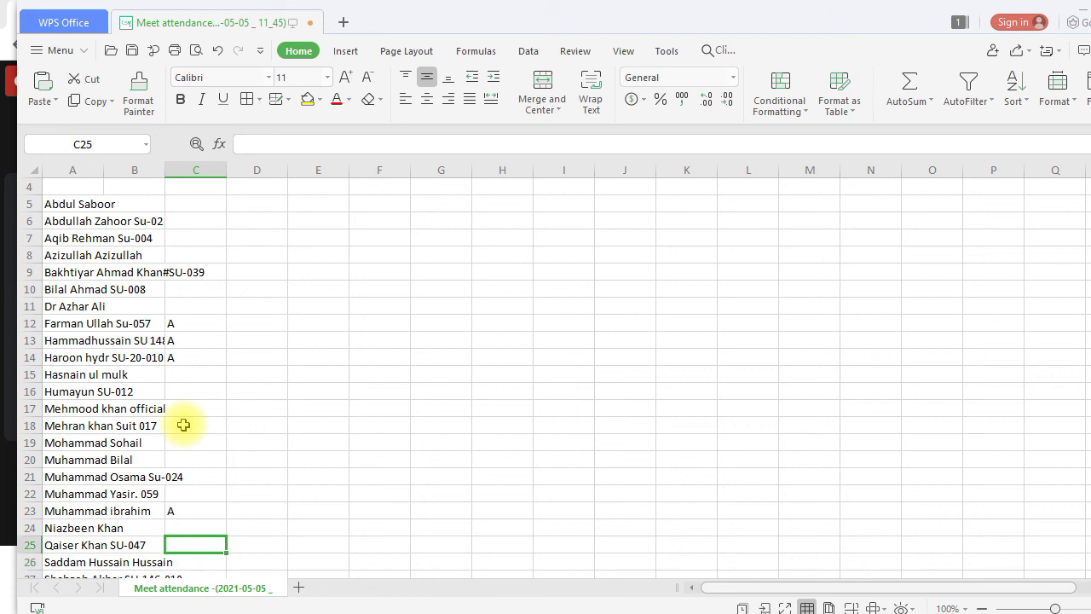
key("Down")
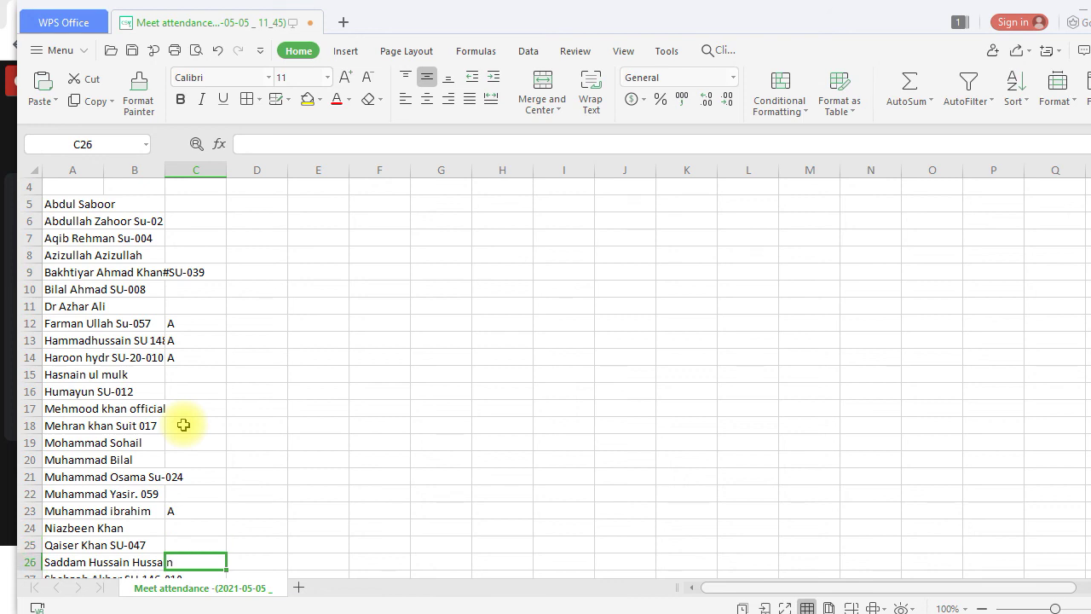
key("Down")
key("Down")
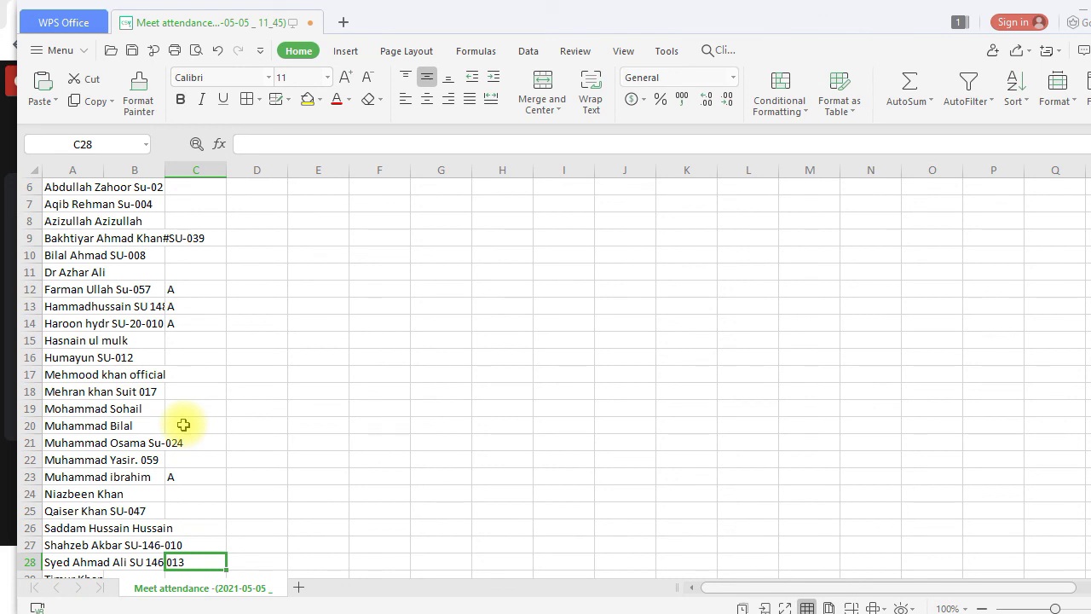
key("Down")
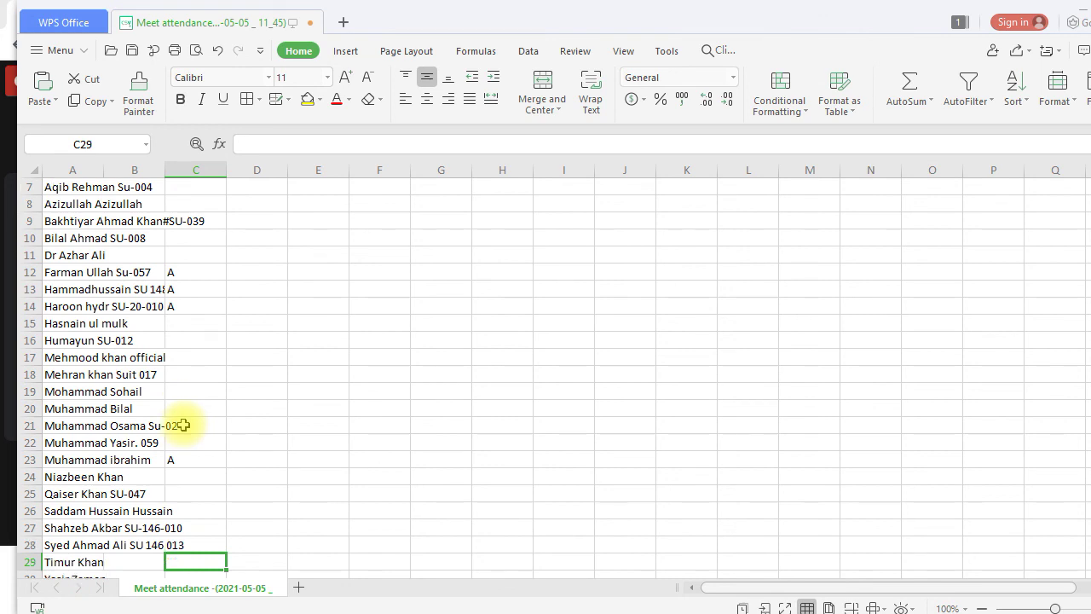
key("Up")
key("Down")
key("Up")
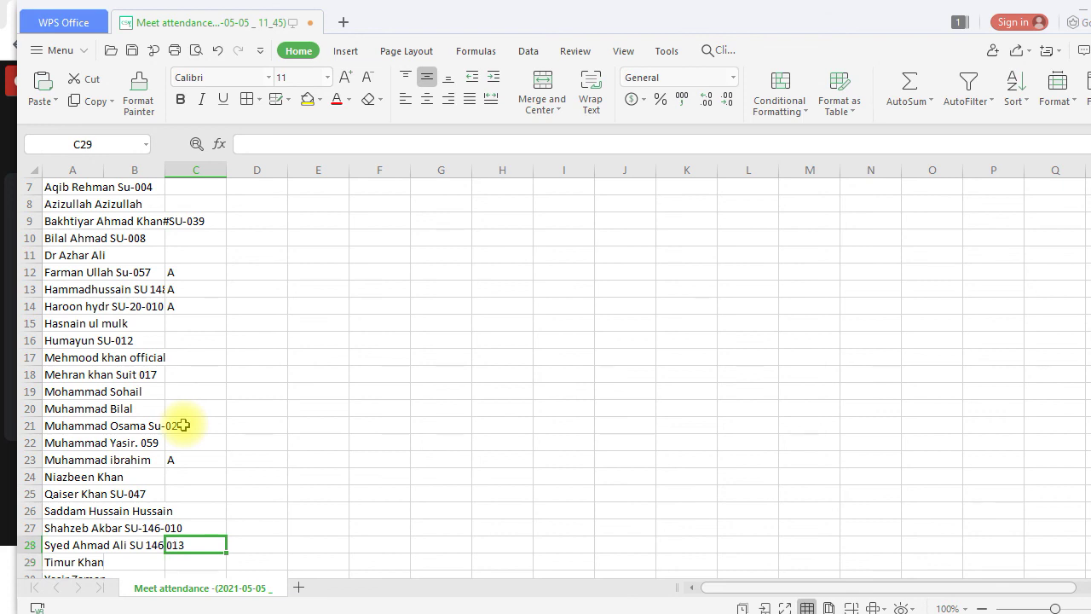
type("A")
key("Return")
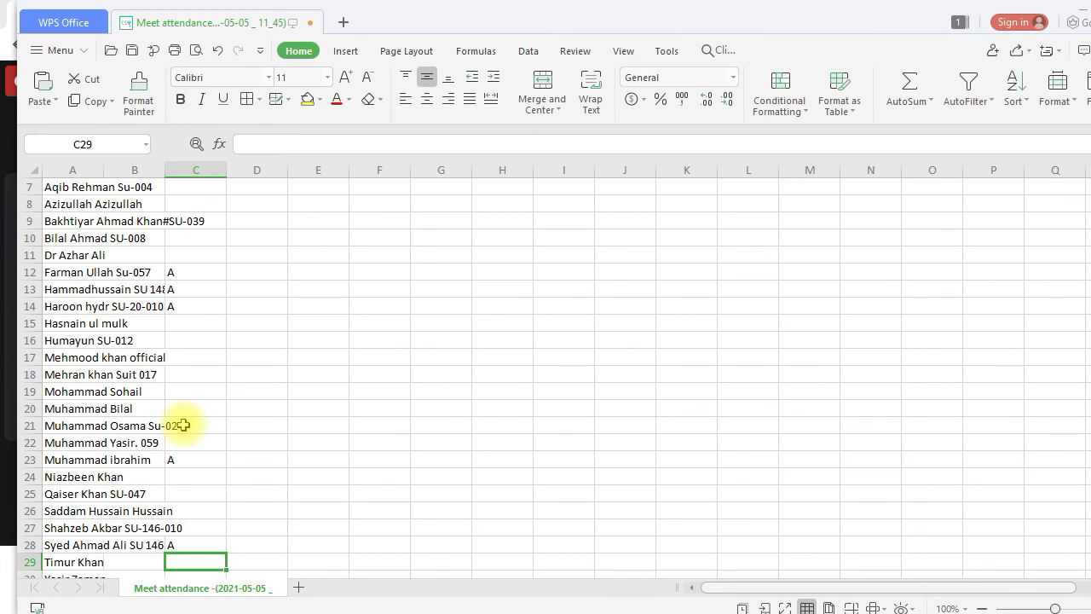
Go through the remaining members and enter the mark A beside the last one in row 35, in cell C35
key("Down")
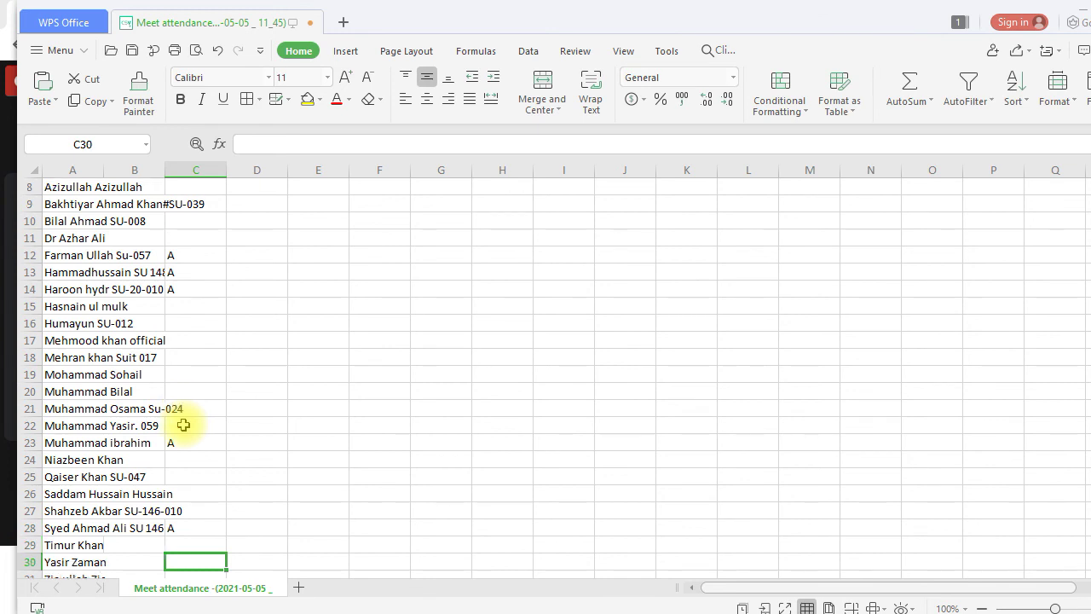
key("Down")
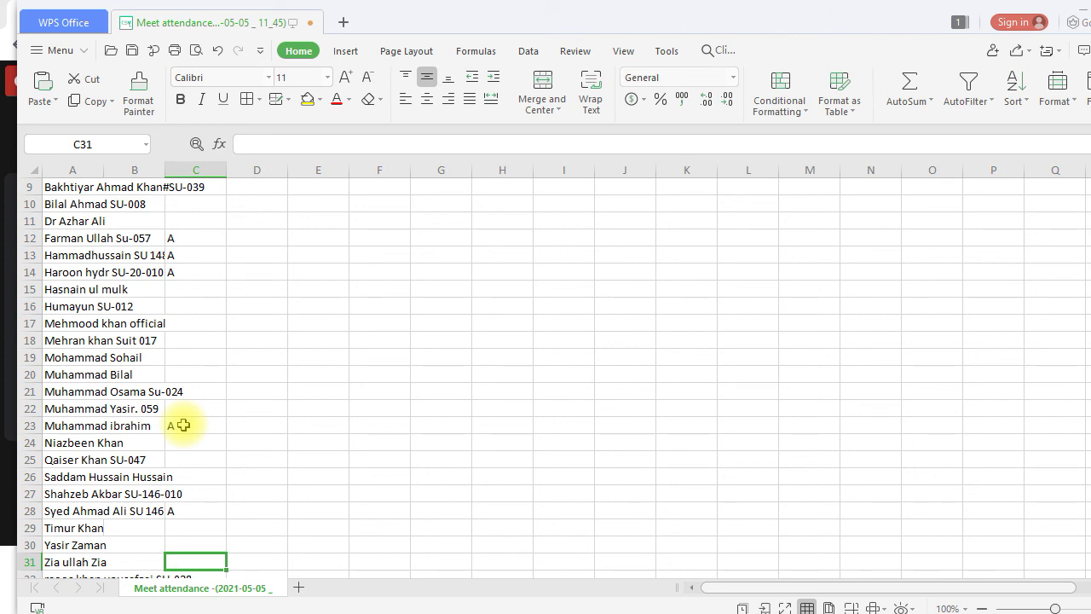
key("Down")
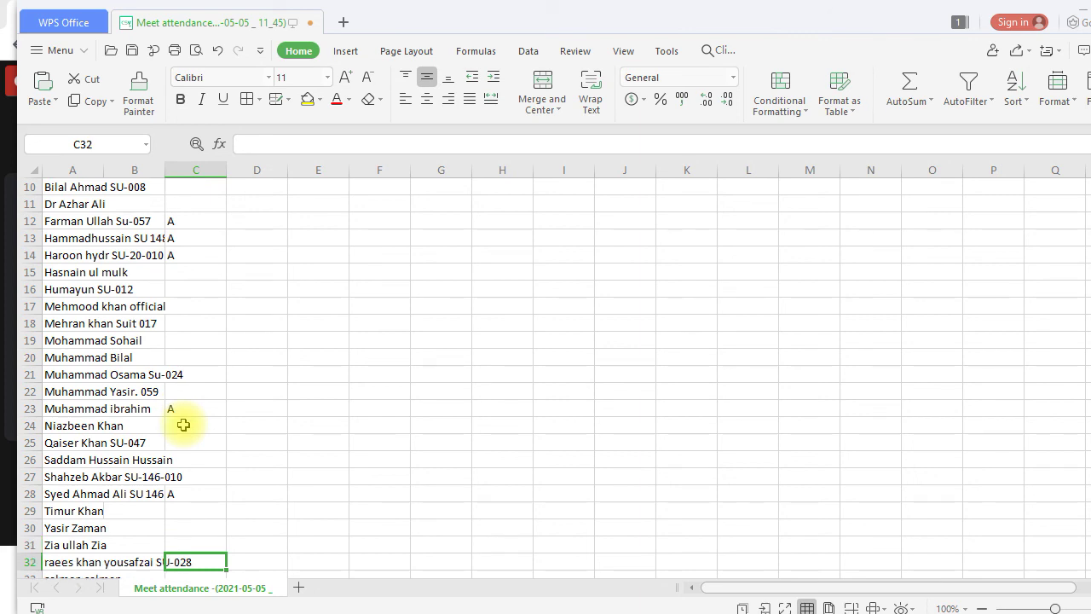
key("Down")
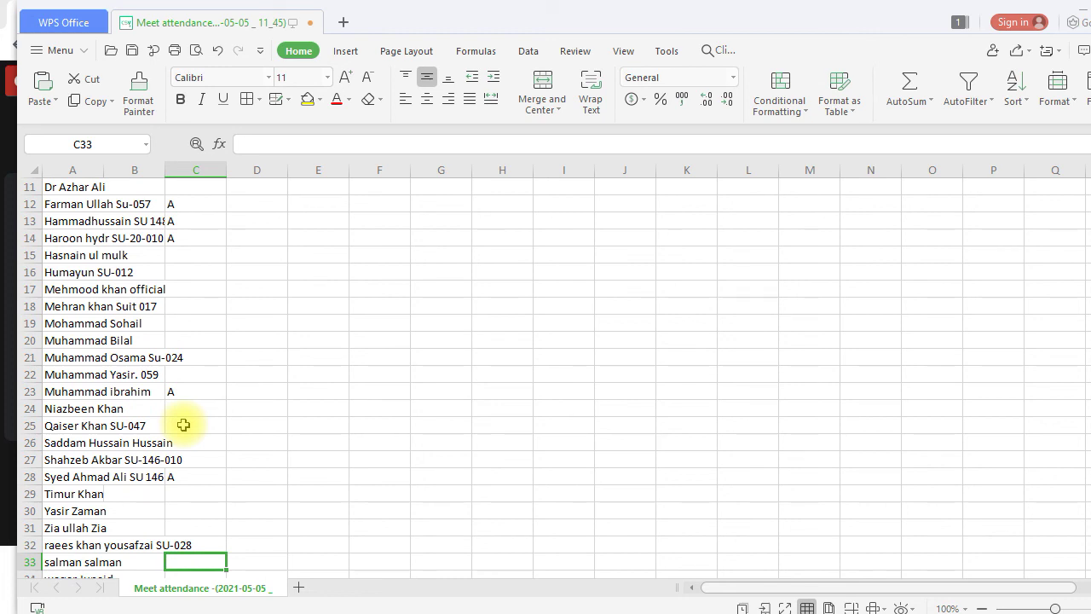
key("Down")
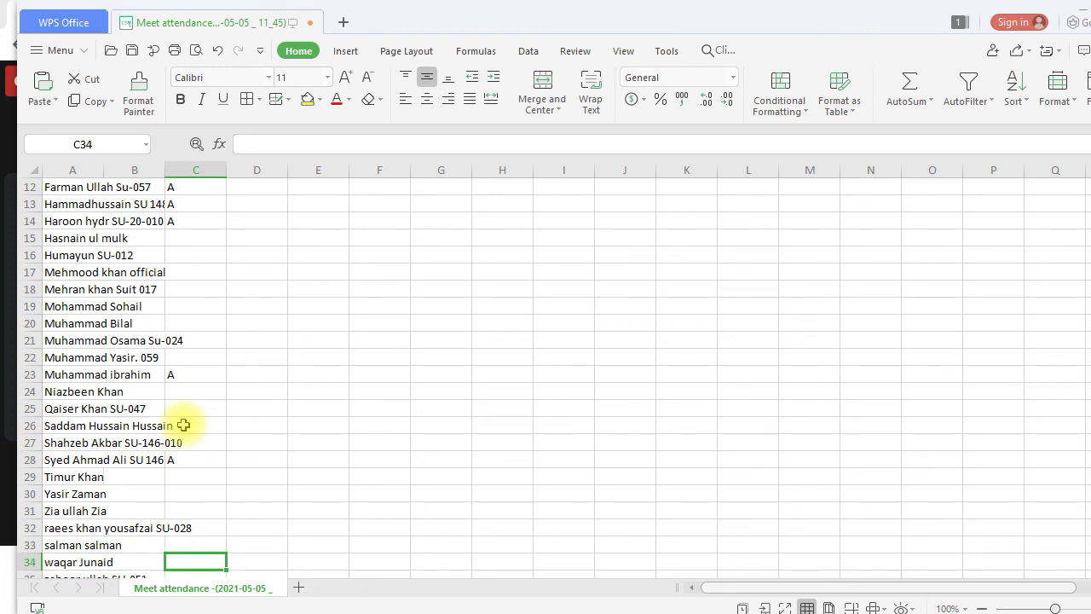
key("Down")
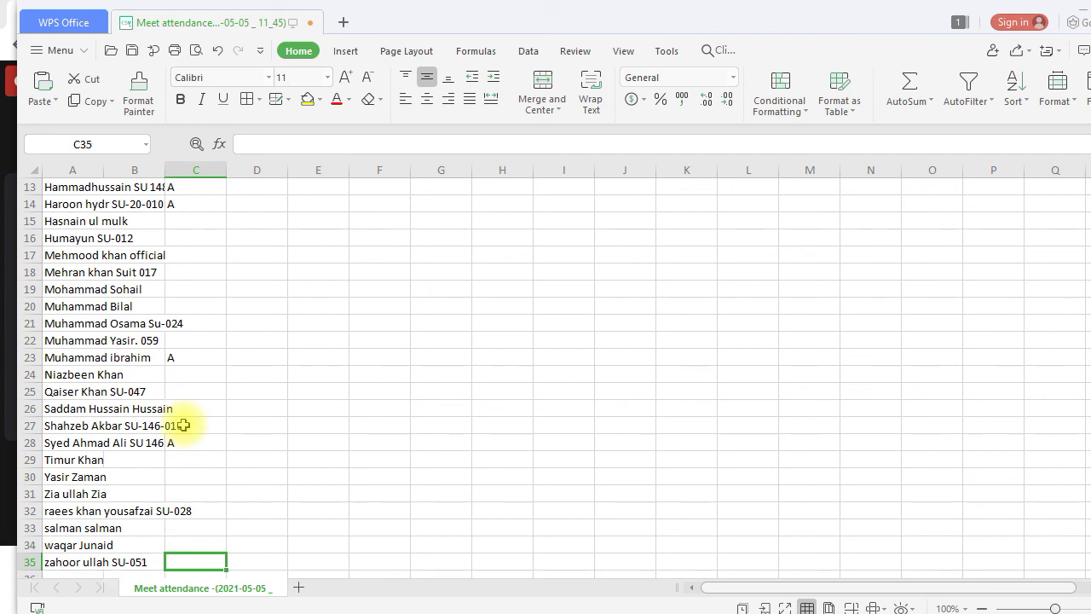
key("Down")
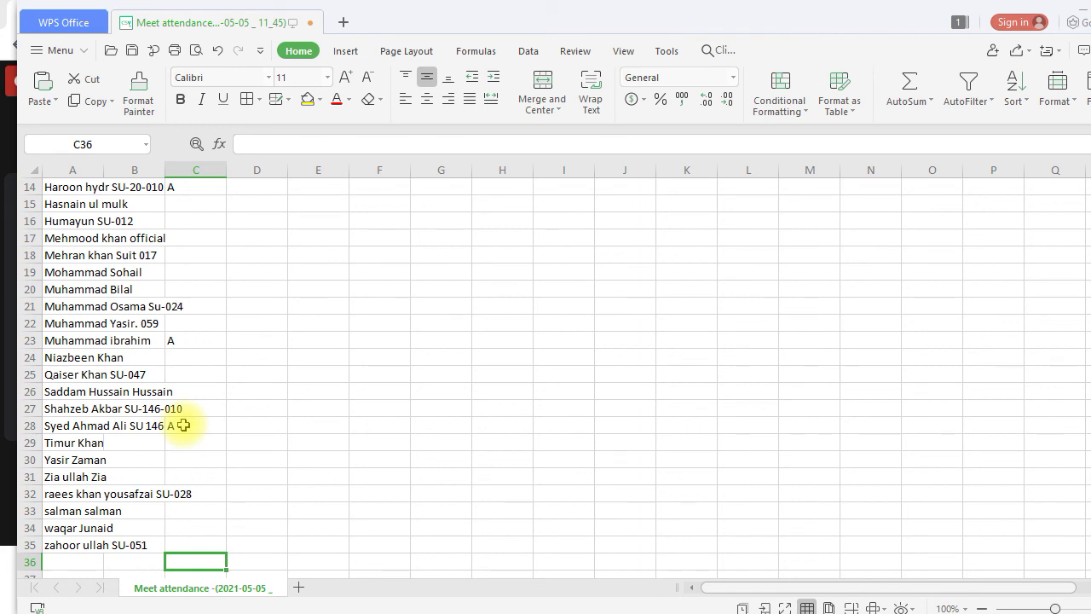
key("Up")
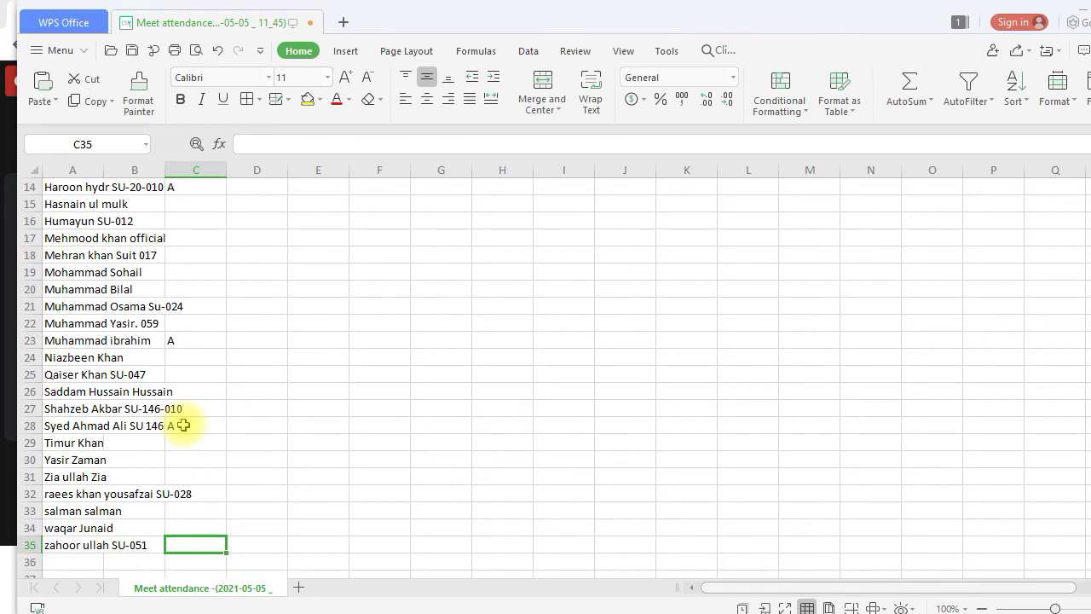
type("A")
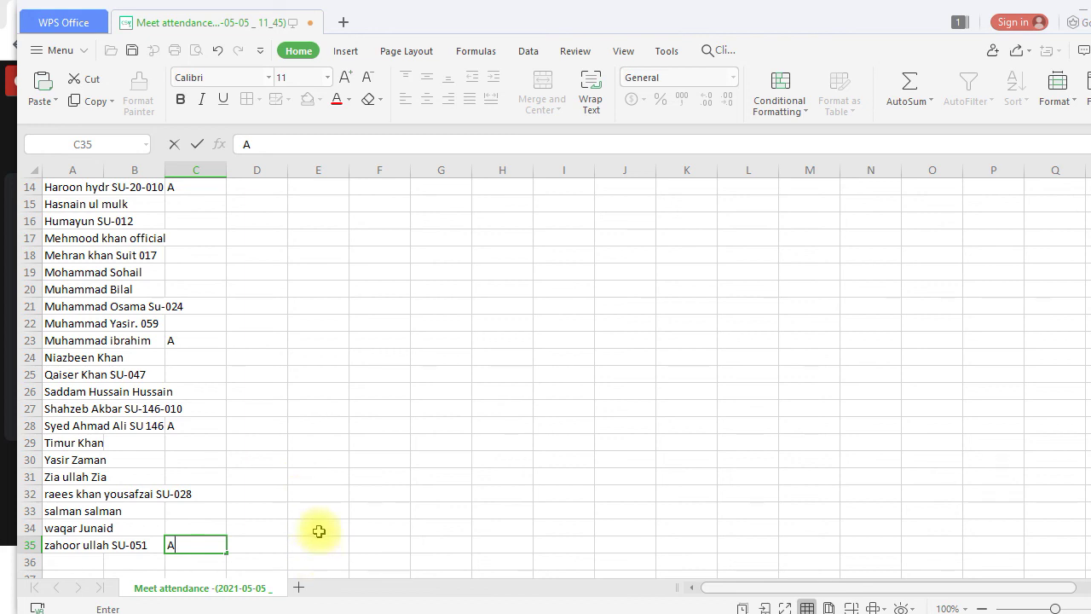
Check the participants in the Google Meet window, and back in the attendance sheet commit the entry in cell C35
mouse_move(332, 609)
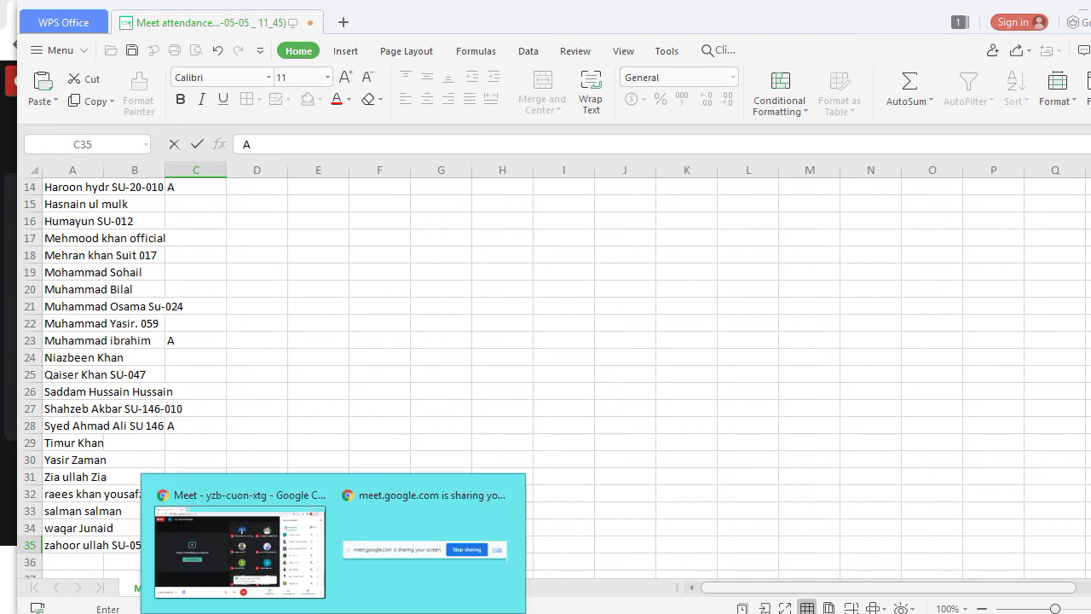
left_click(254, 533)
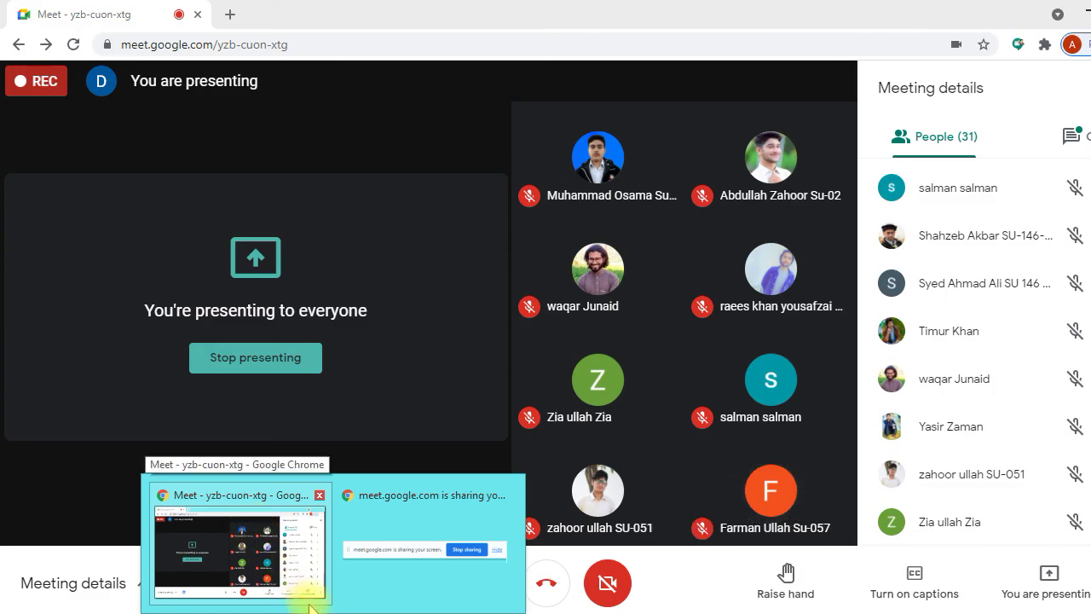
left_click(302, 588)
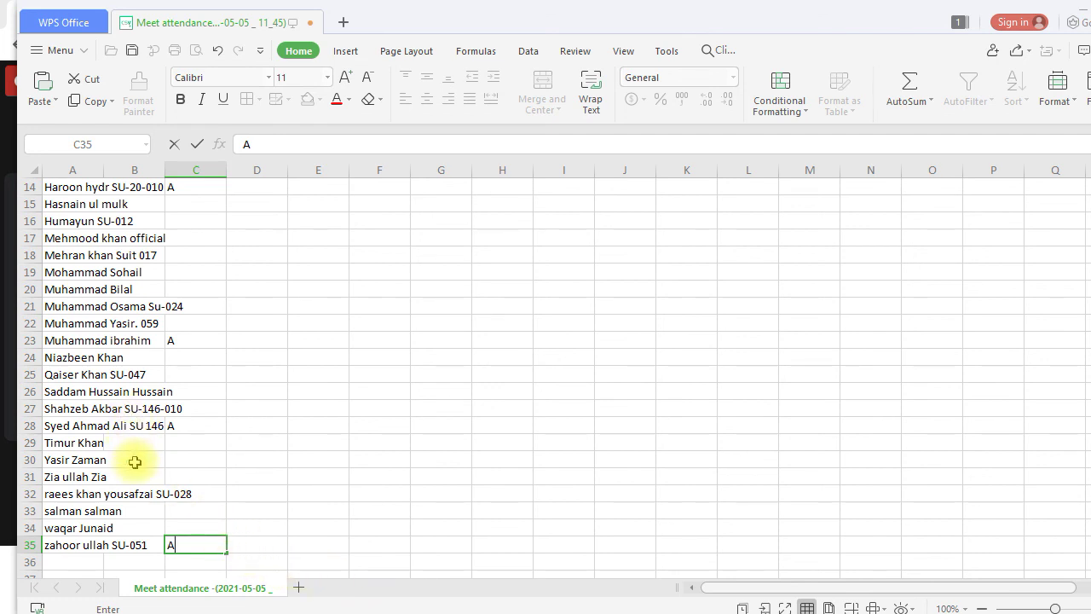
key("Return")
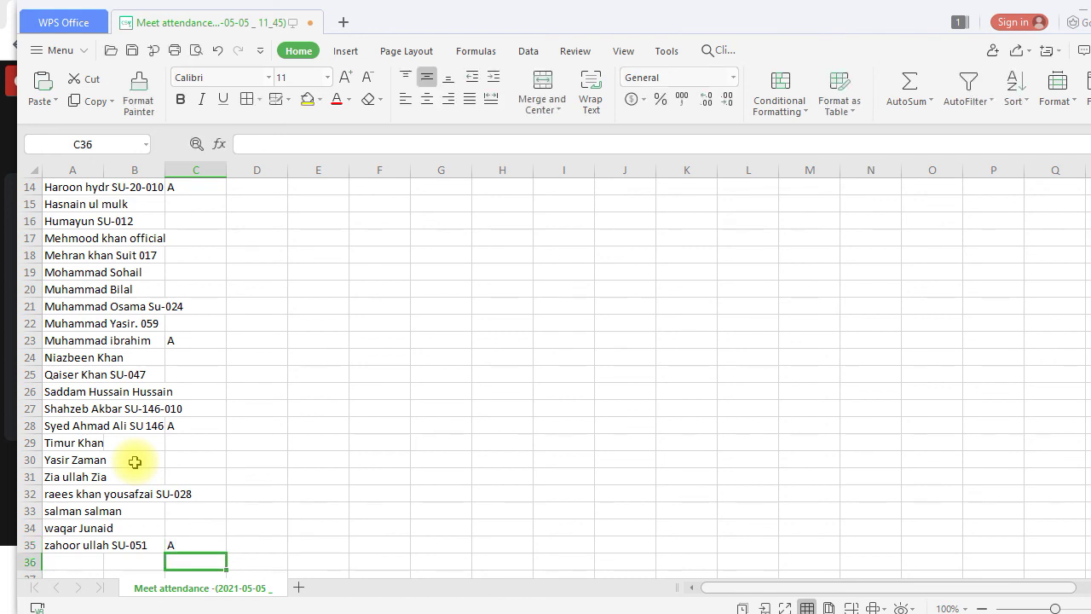
Go back up the attendance list and clear the mark beside the member in row 14, in cell C14
key("Up")
key("Up")
key("Up")
key("Up")
key("Up")
key("Up")
key("Up")
key("Up")
key("Up")
key("Up")
key("Up")
key("Up")
key("Up")
key("Up")
key("Up")
key("Up")
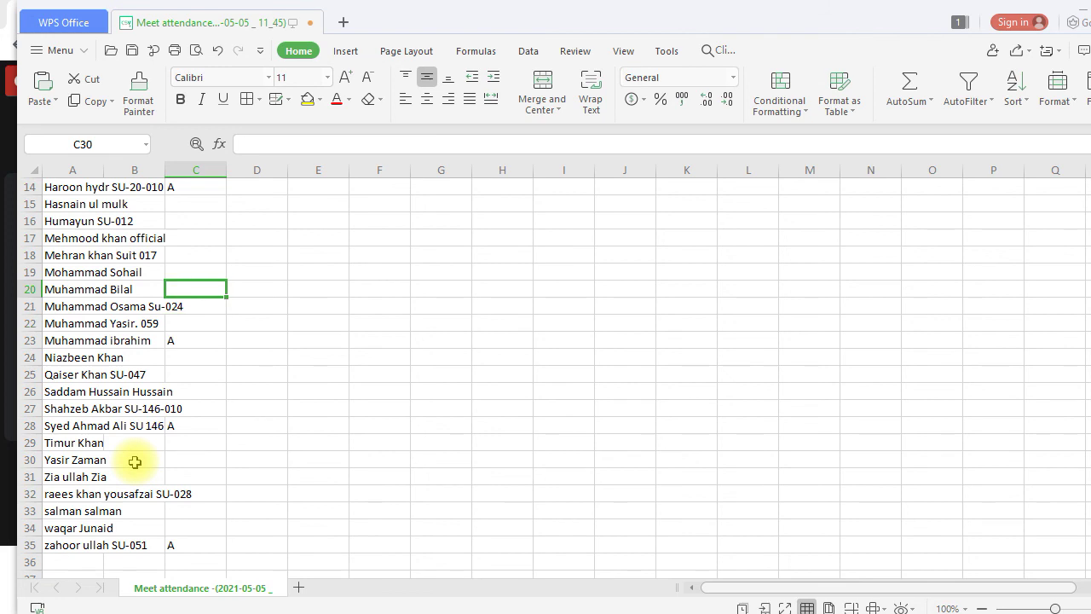
key("Up")
key("Up")
key("Up")
key("Up")
key("Up")
key("Up")
key("Up")
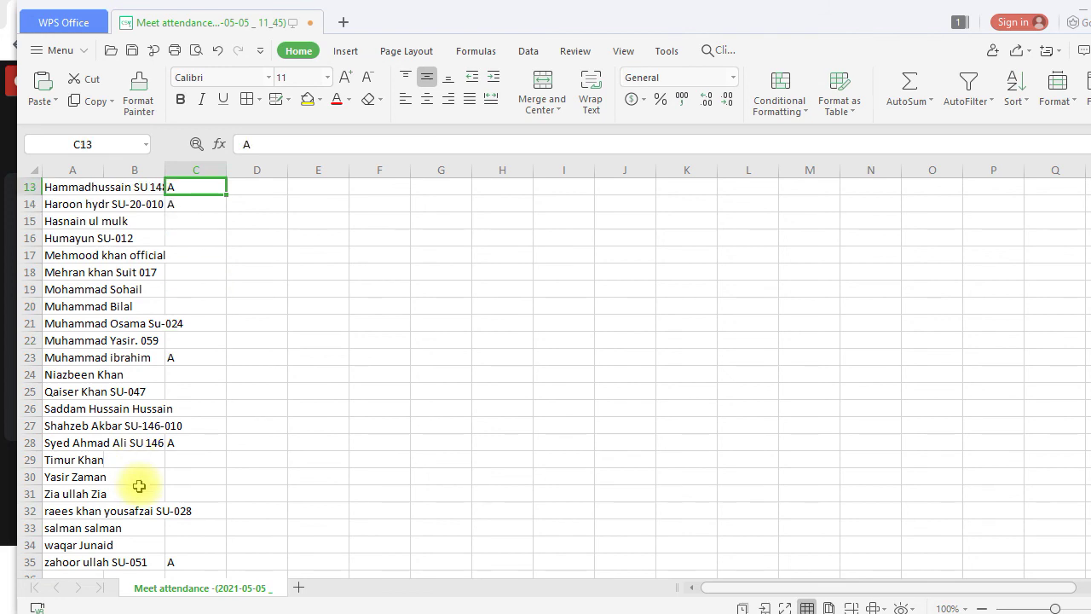
left_click(206, 204)
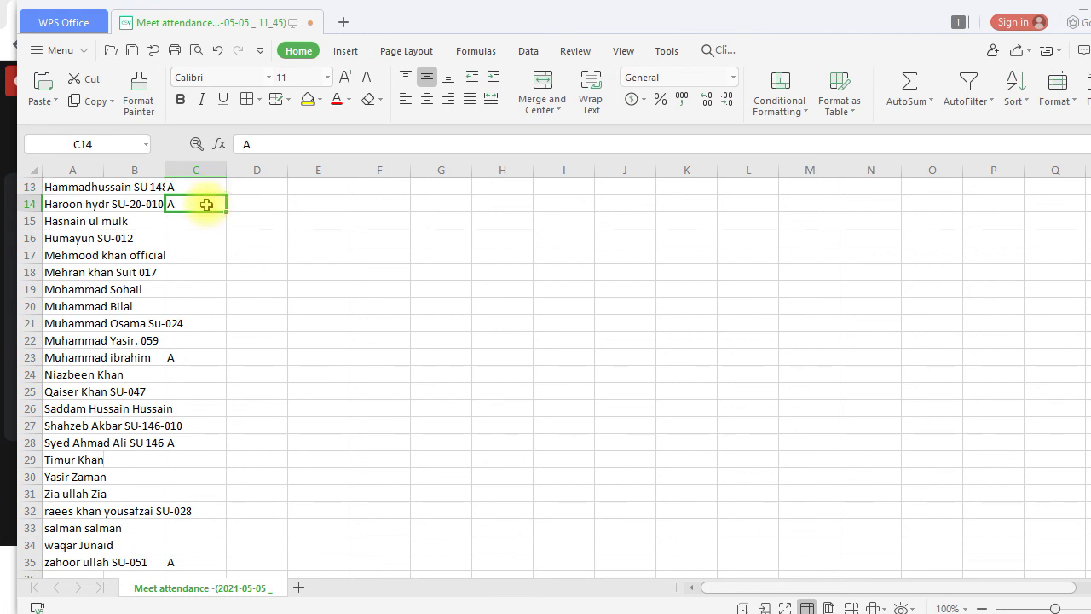
key("BackSpace")
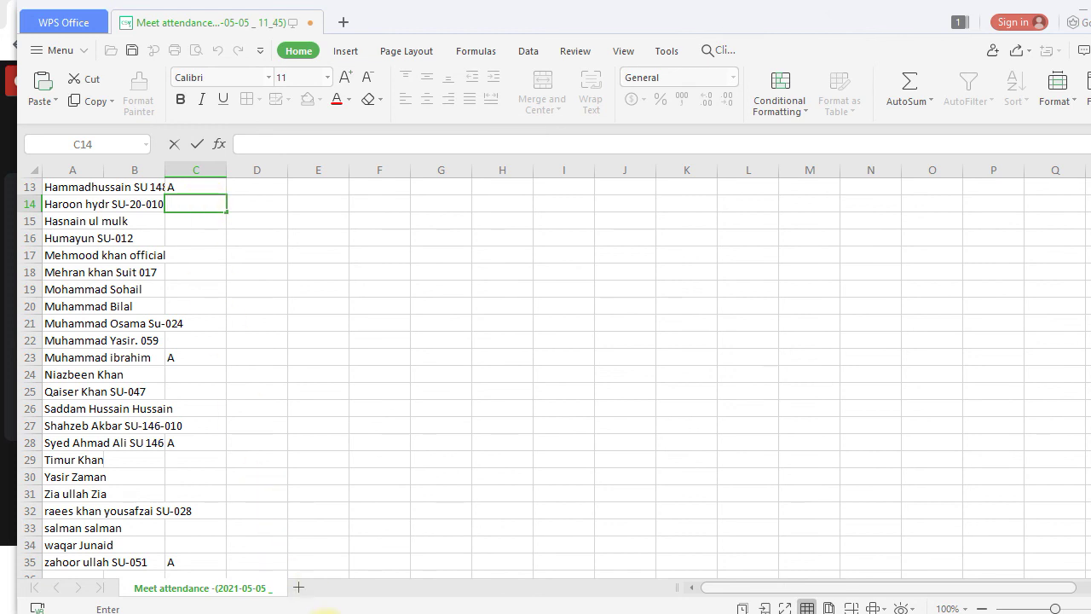
Switch to the Google Meet window to view the meeting participants
mouse_move(324, 611)
left_click(260, 568)
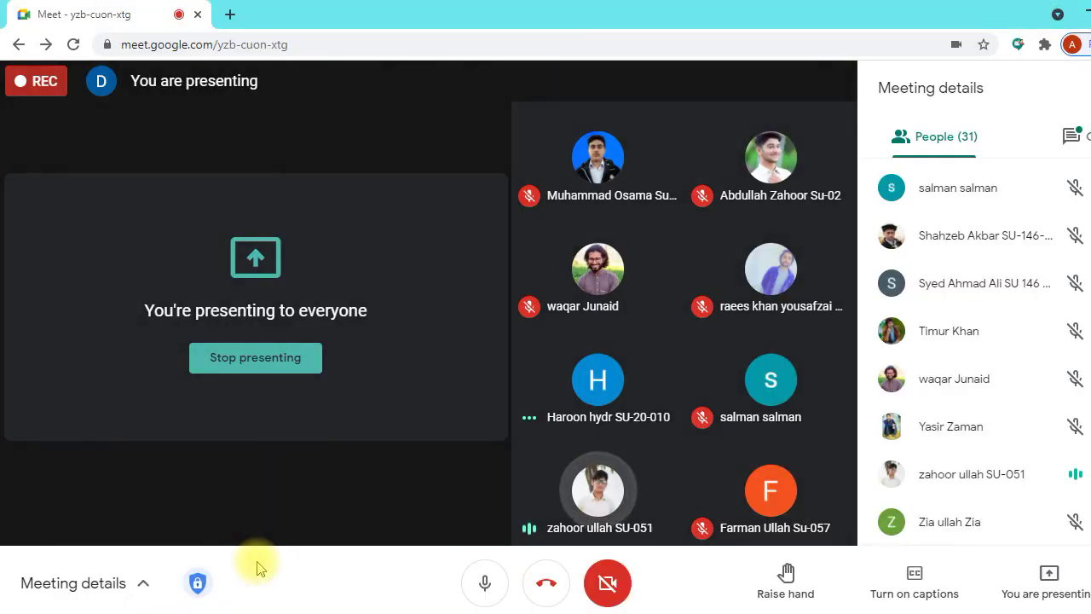